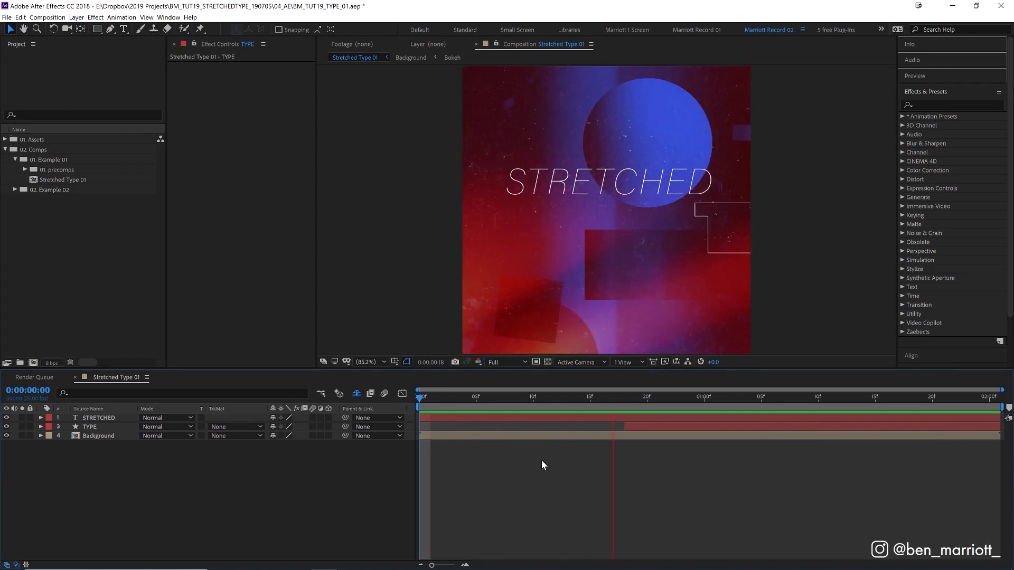
Open the Background precomp and preview its bokeh animation.
{"action": "double_click", "coordinate": [491, 435]}
{"action": "key", "text": "space"}
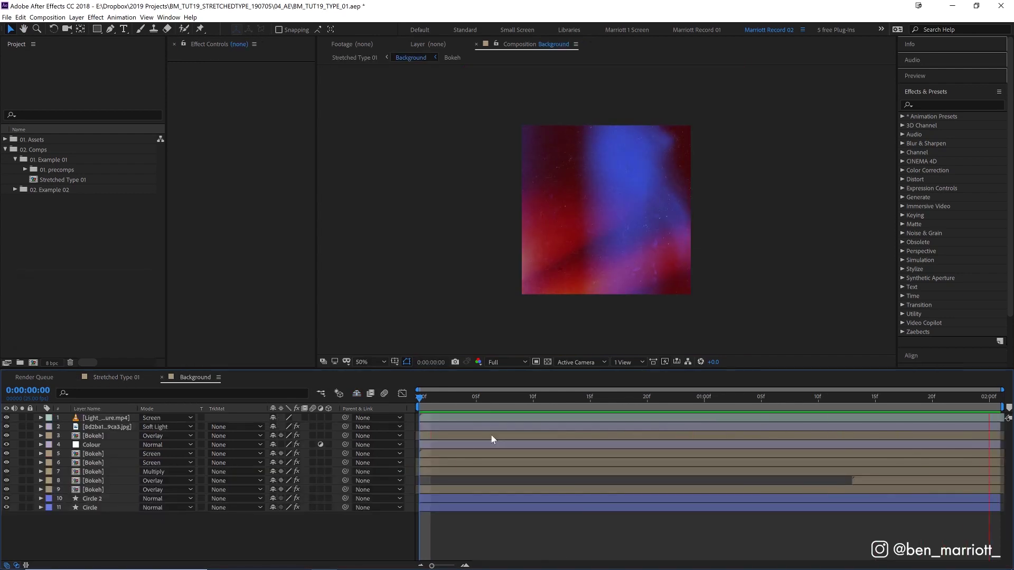
{"action": "key", "text": "space"}
Inspect a Bokeh precomp, then return to Background and replay it.
{"action": "left_click", "coordinate": [98, 481]}
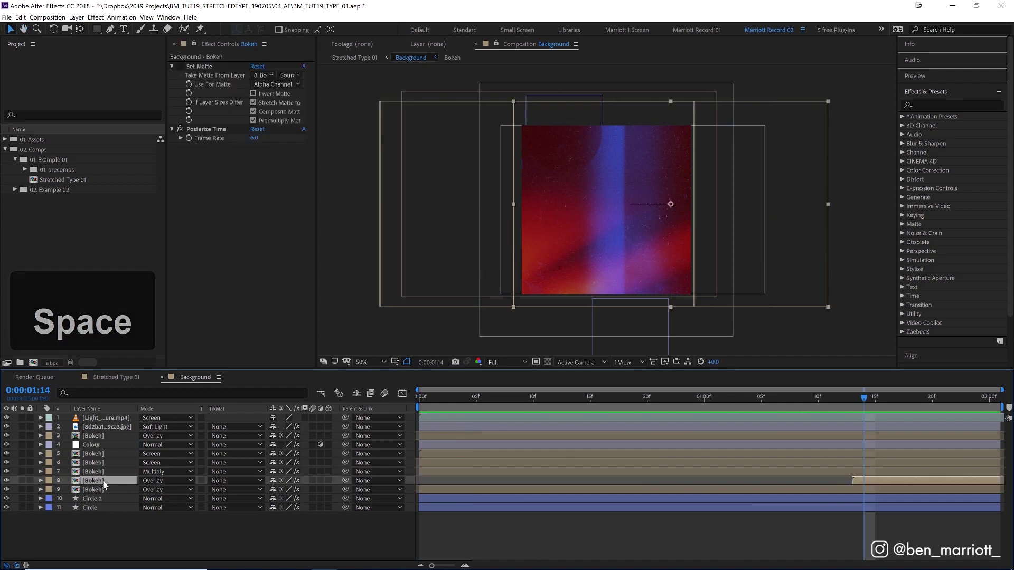
{"action": "double_click", "coordinate": [103, 483]}
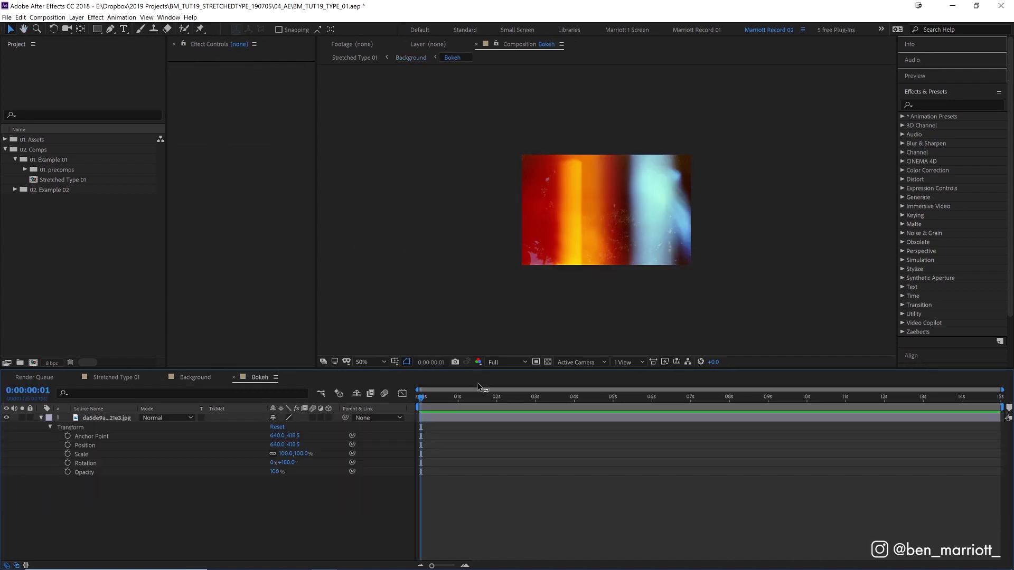
{"action": "key", "text": "Tab"}
{"action": "left_click", "coordinate": [546, 446]}
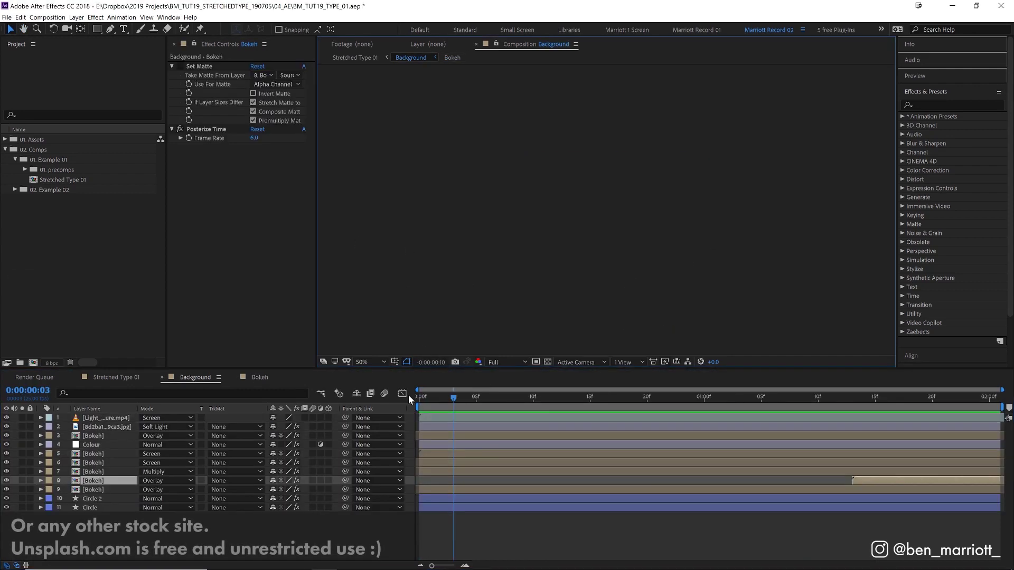
{"action": "key", "text": "space"}
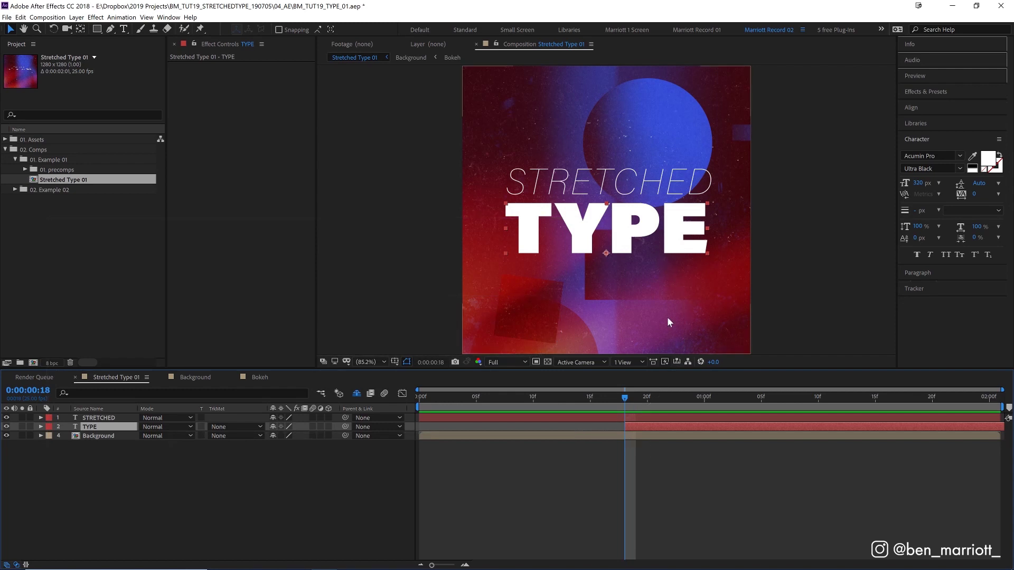
Convert the TYPE text into shapes with Create Shapes from Text.
{"action": "left_click", "coordinate": [123, 28]}
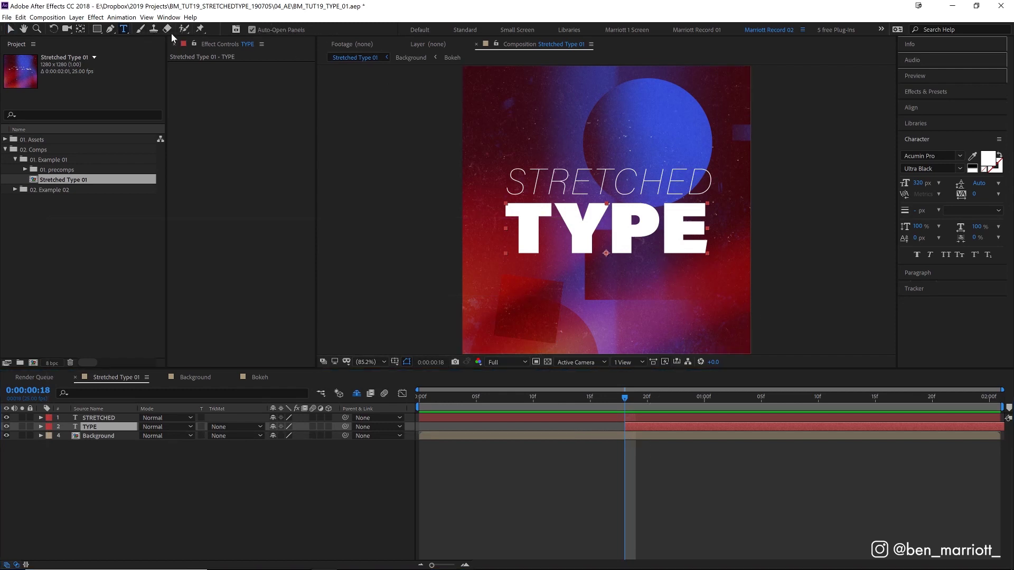
{"action": "right_click", "coordinate": [585, 227]}
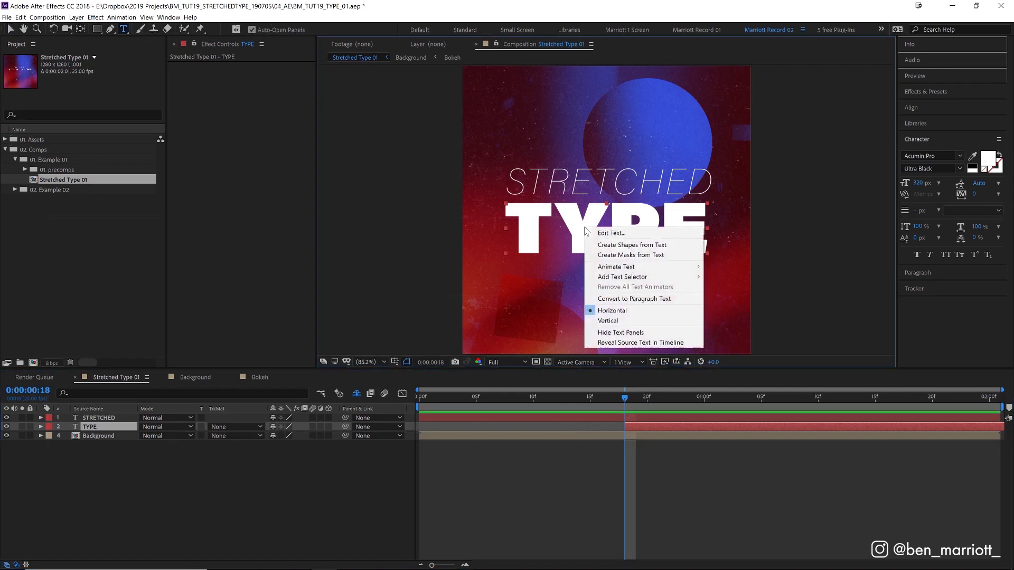
{"action": "left_click", "coordinate": [639, 247]}
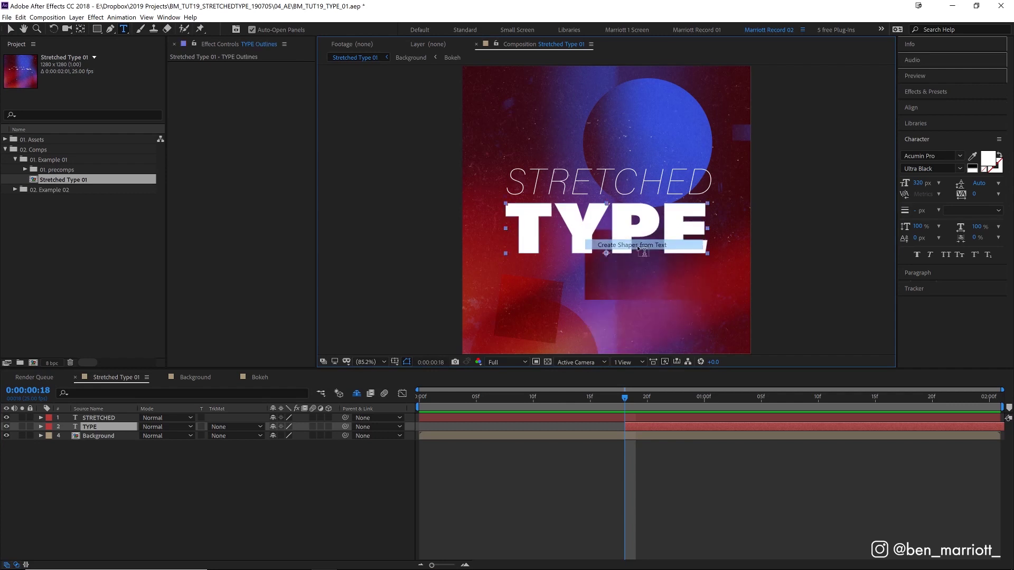
Expand TYPE Outlines contents to show the T, Y, P, E letter groups.
{"action": "left_click", "coordinate": [132, 411]}
{"action": "left_click", "coordinate": [41, 427]}
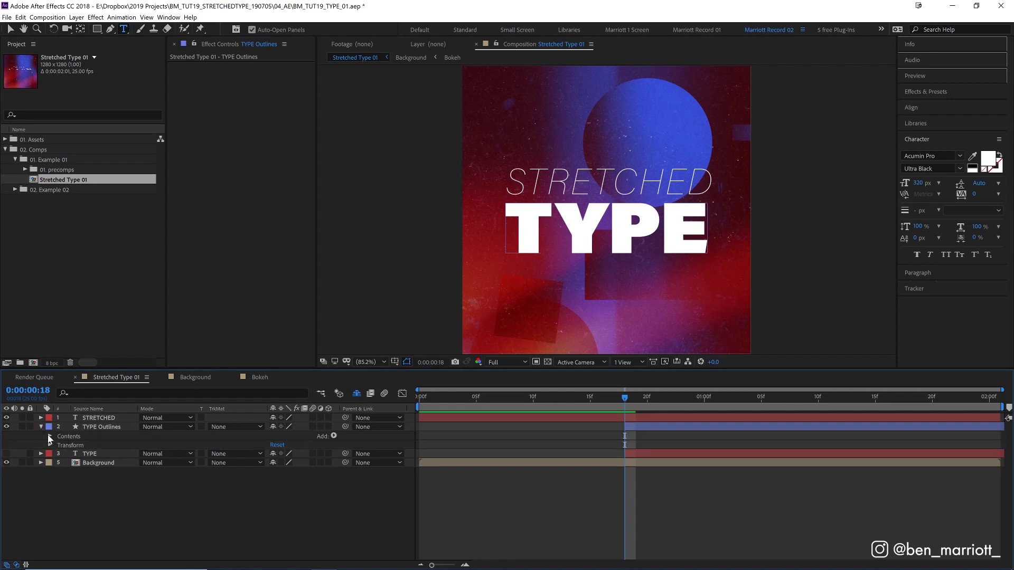
{"action": "left_click", "coordinate": [74, 444]}
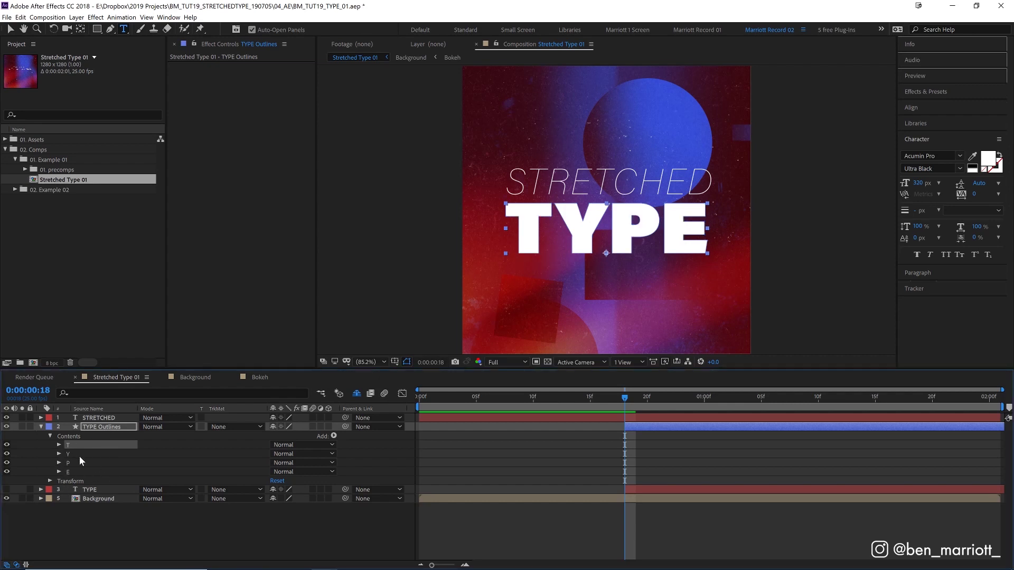
Give the TYPE Outlines letters no fill and a thin white stroke.
{"action": "key", "text": "v"}
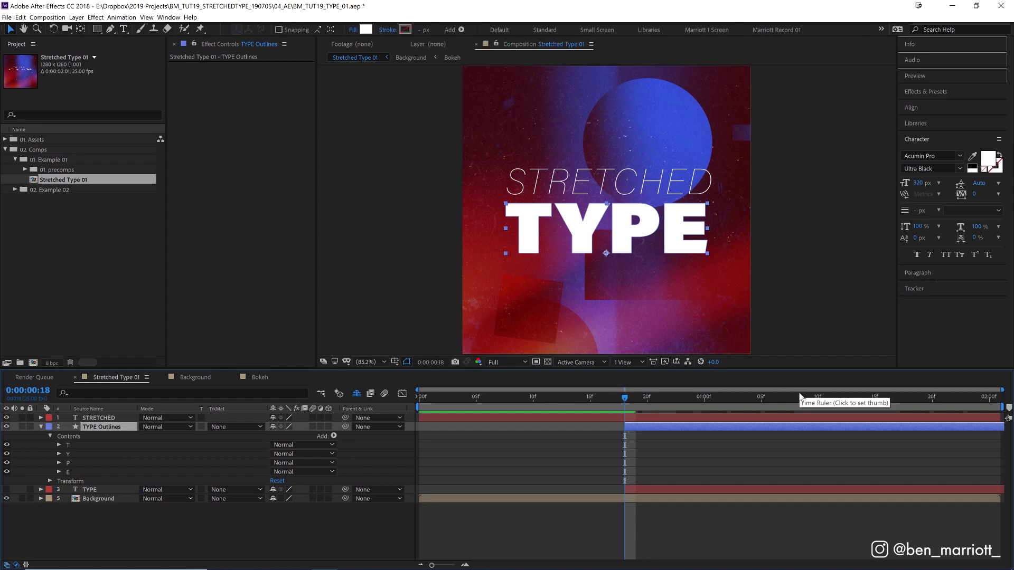
{"action": "left_click", "coordinate": [405, 30], "text": "alt"}
{"action": "left_click", "coordinate": [365, 30], "text": "alt"}
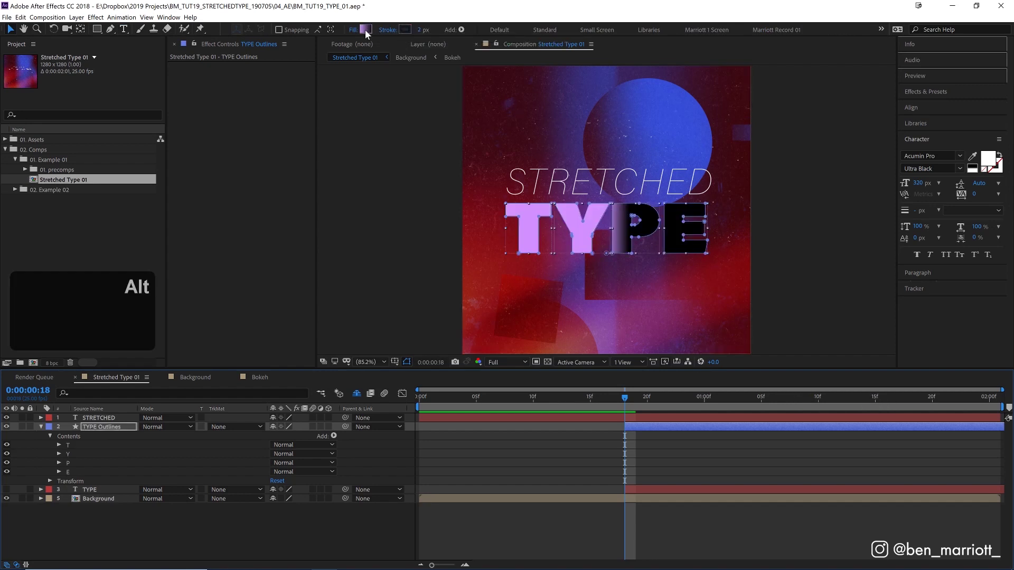
{"action": "left_click", "coordinate": [366, 29], "text": "alt"}
{"action": "left_click", "coordinate": [405, 29]}
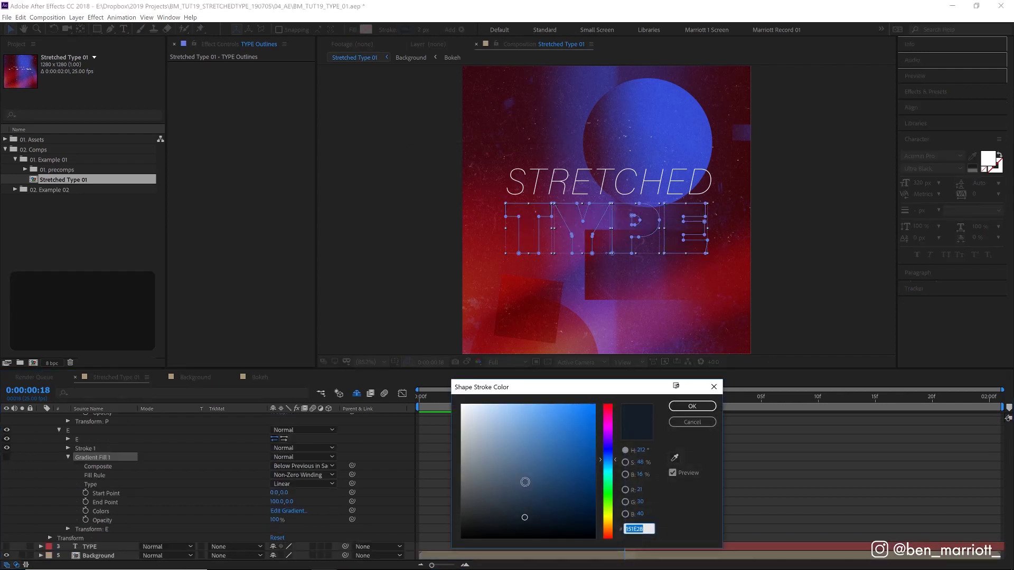
{"action": "left_click", "coordinate": [691, 407]}
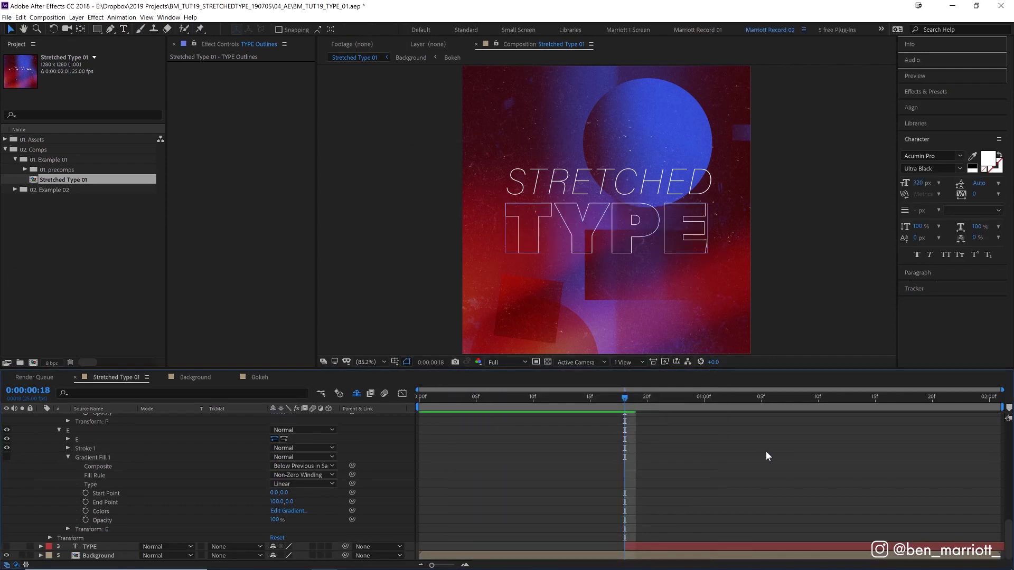
Collapse the outline properties and delete the original TYPE text layer.
{"action": "key", "text": "u"}
{"action": "left_click", "coordinate": [649, 436]}
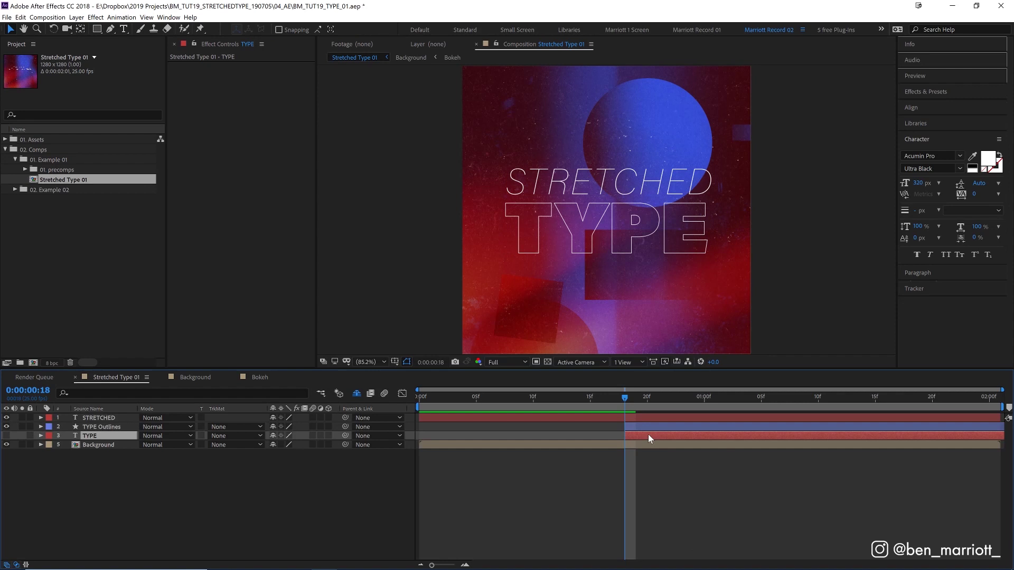
{"action": "key", "text": "Delete"}
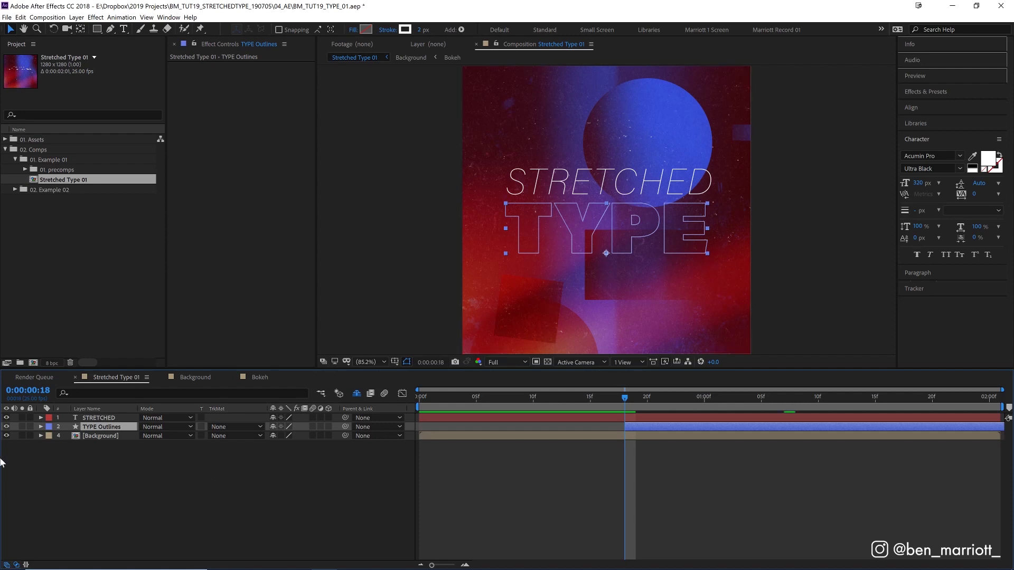
Filter for 'path' and set Path keyframes on T, Y, P and E at frame 18.
{"action": "left_click", "coordinate": [41, 426]}
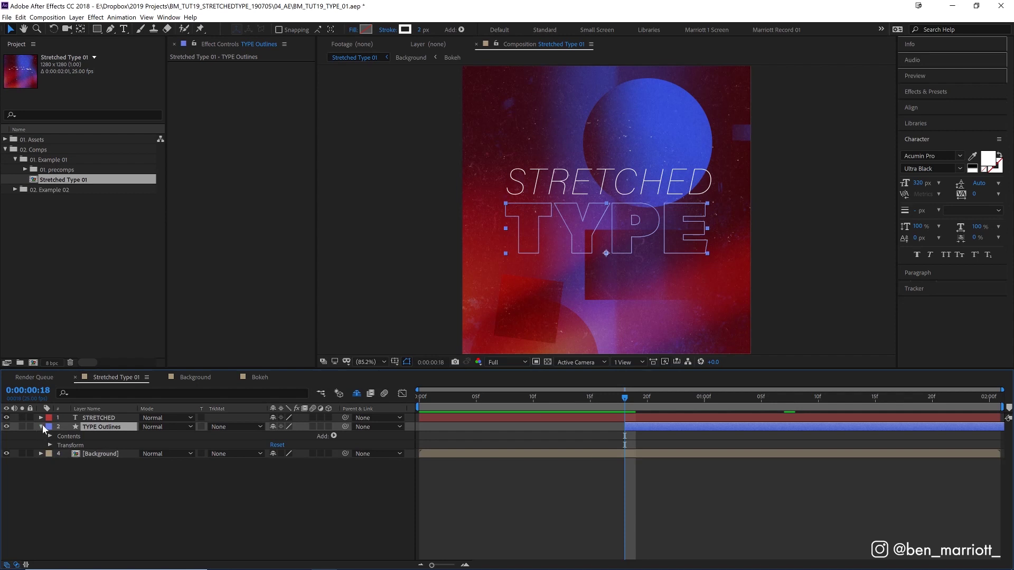
{"action": "left_click", "coordinate": [92, 391]}
{"action": "type", "text": "path"}
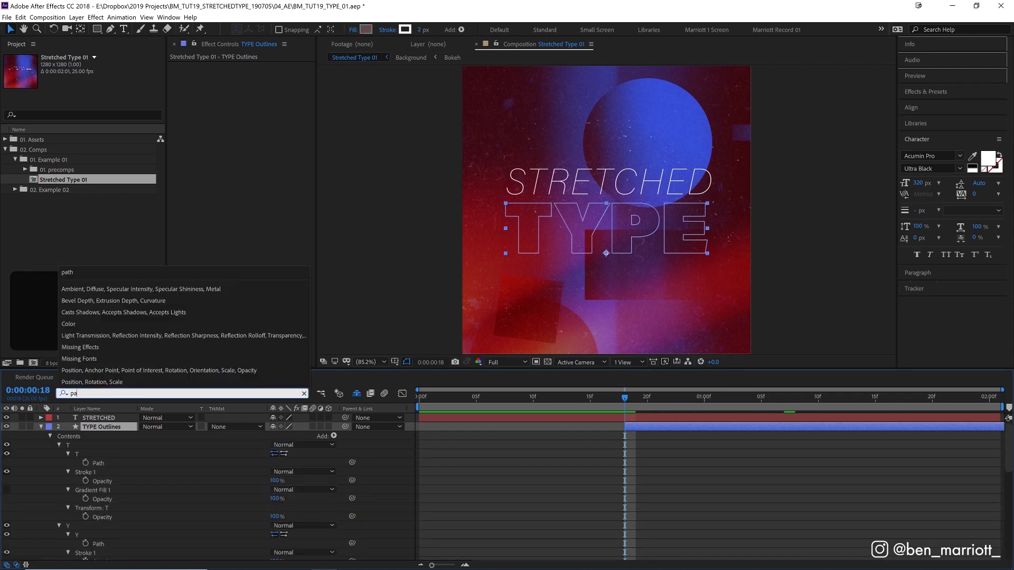
{"action": "left_click", "coordinate": [86, 463]}
{"action": "left_click", "coordinate": [86, 490]}
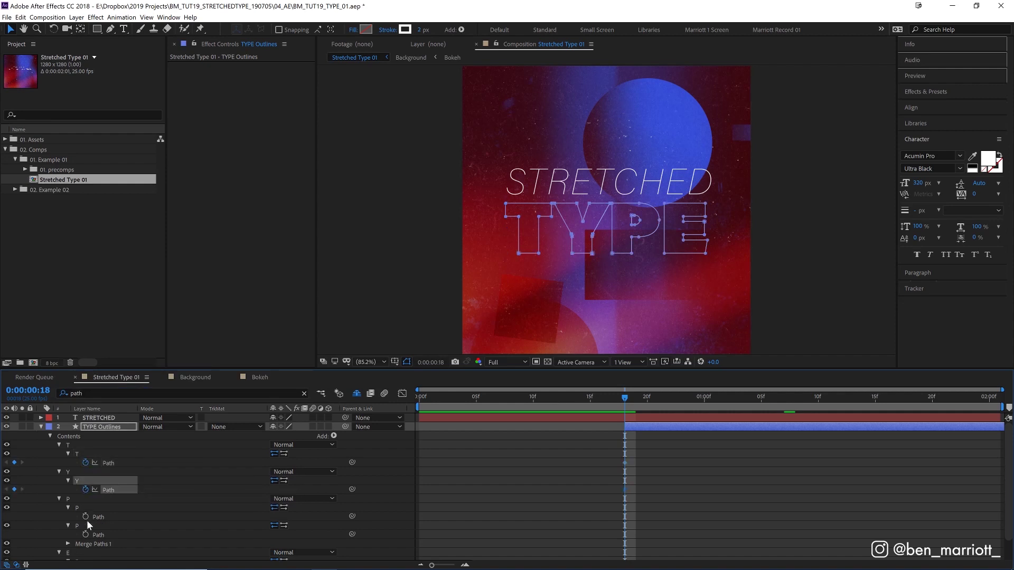
{"action": "left_click", "coordinate": [86, 516]}
{"action": "left_click", "coordinate": [86, 534]}
{"action": "scroll", "coordinate": [103, 511], "scroll_direction": "down", "scroll_amount": 1}
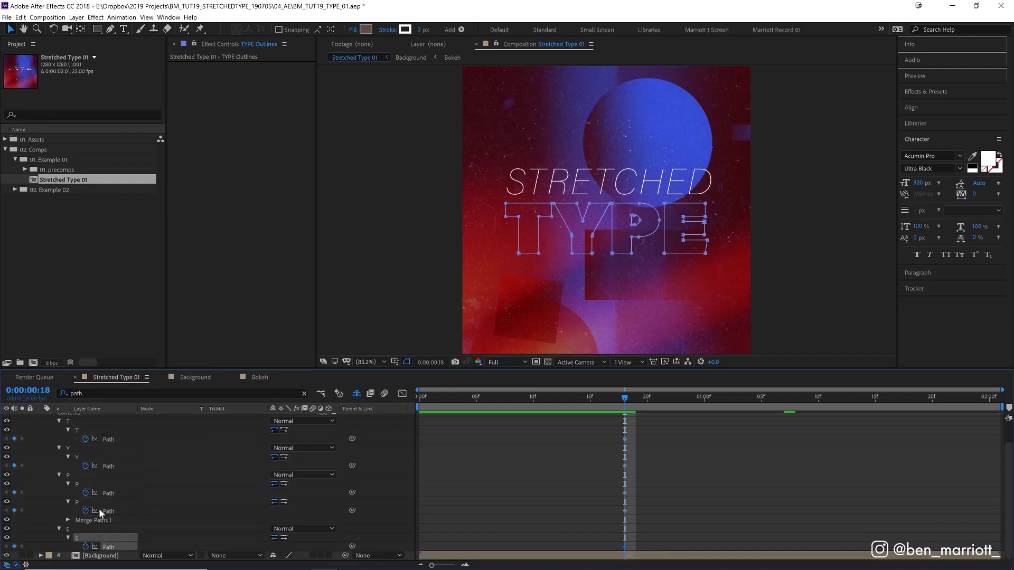
Select the P path groups, view at 100%, and select TYPE Outlines.
{"action": "left_click", "coordinate": [91, 482]}
{"action": "left_click", "coordinate": [99, 501]}
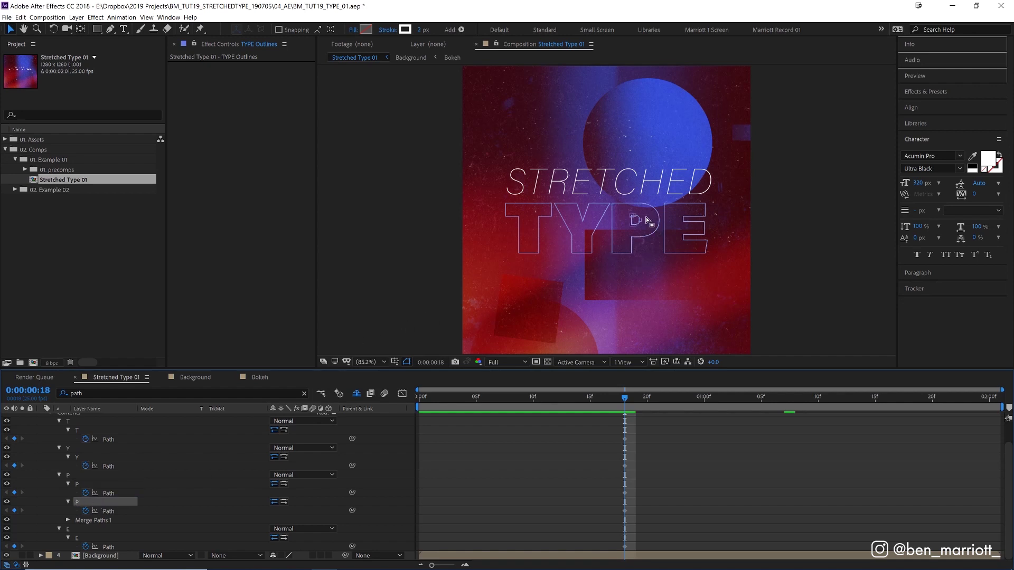
{"action": "key", "text": "slash"}
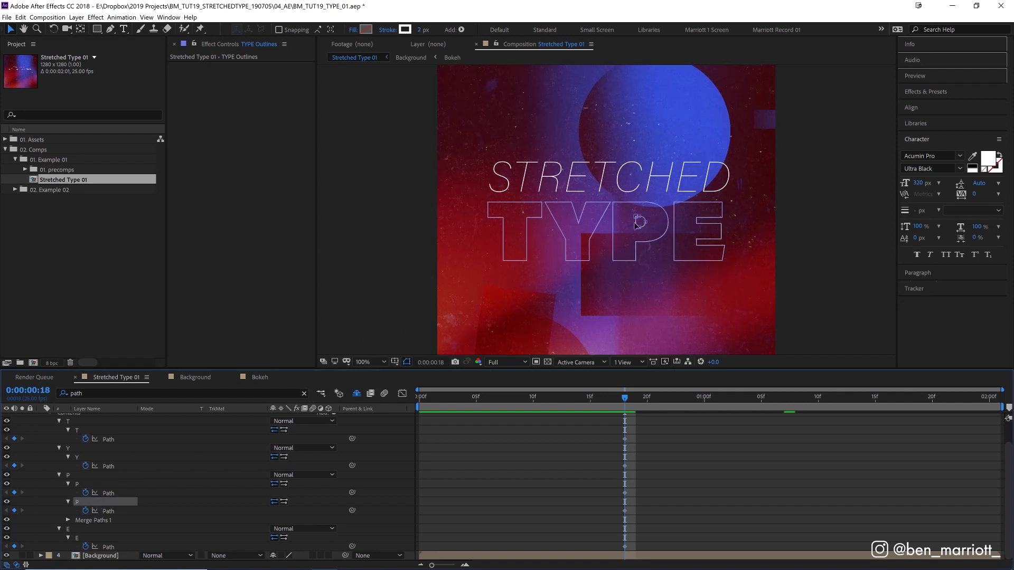
{"action": "scroll", "coordinate": [631, 424], "scroll_direction": "up", "scroll_amount": 1}
{"action": "left_click", "coordinate": [633, 426]}
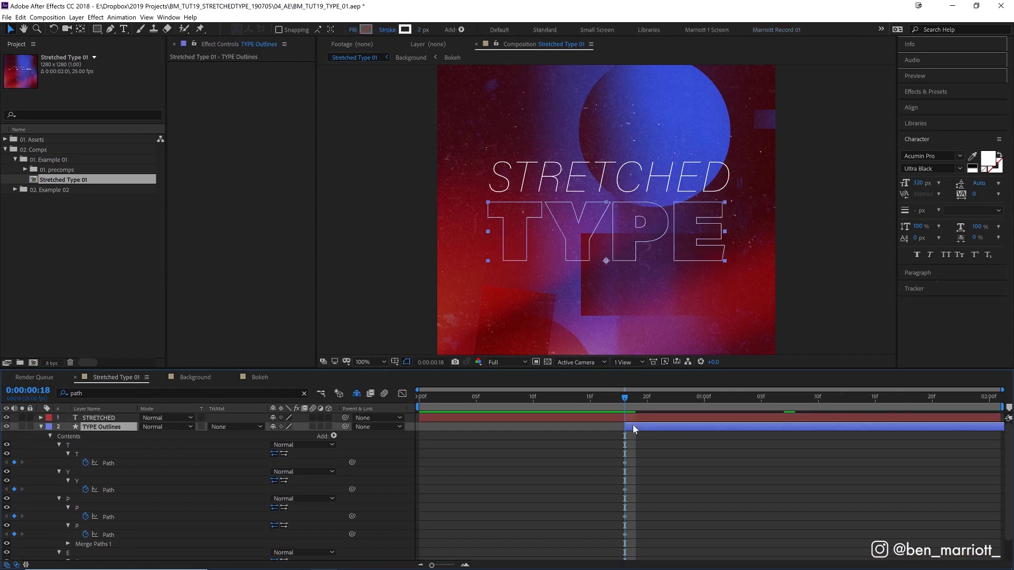
Reveal the five Path keyframes and move them later in time.
{"action": "key", "text": "u"}
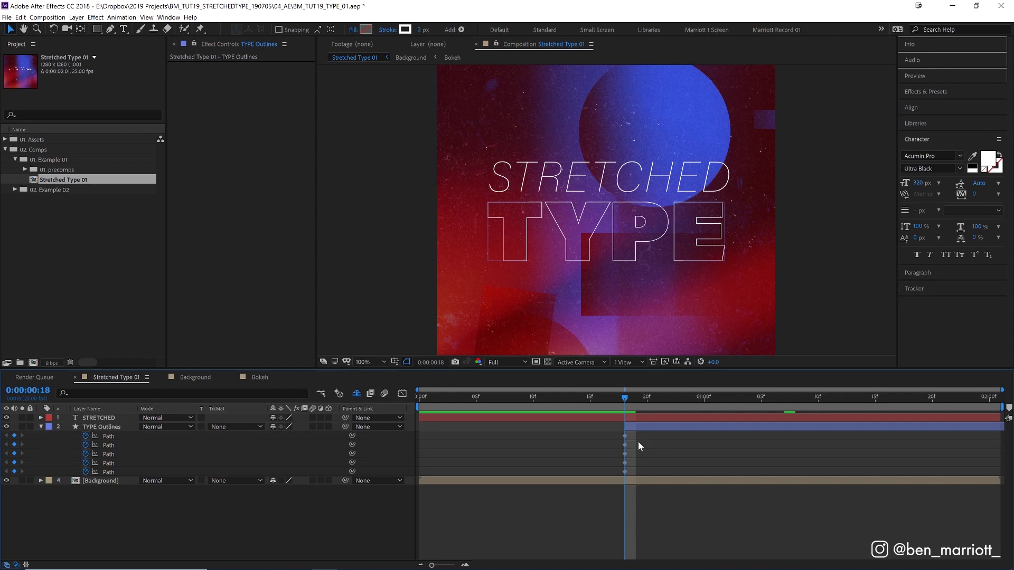
{"action": "left_click_drag", "start_coordinate": [639, 432], "coordinate": [617, 473]}
{"action": "left_click_drag", "start_coordinate": [625, 436], "coordinate": [836, 444]}
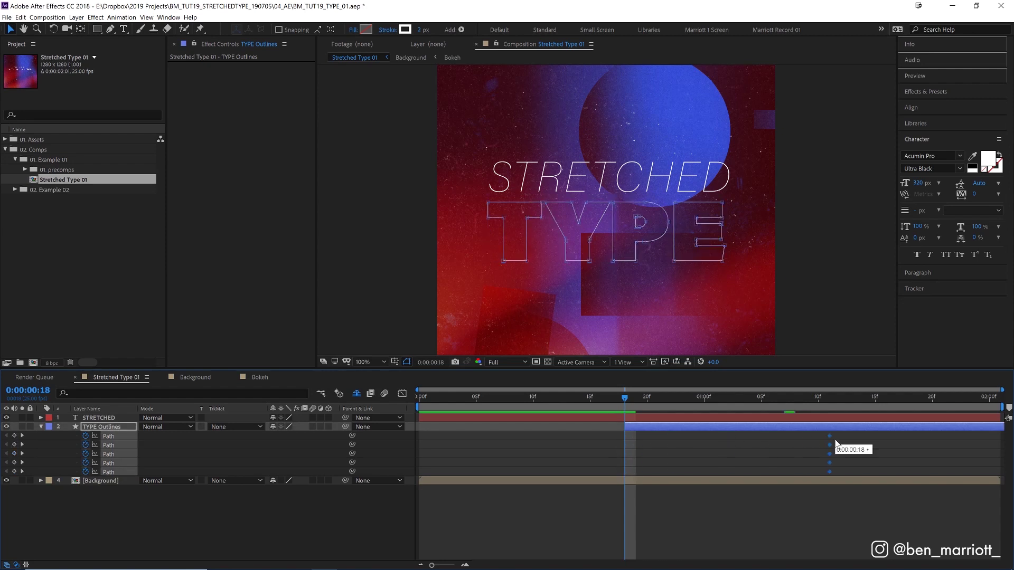
{"action": "left_click", "coordinate": [655, 428]}
At frame 18, shift the T, Y, P and E outlines off the right edge, then preview.
{"action": "key", "text": "g"}
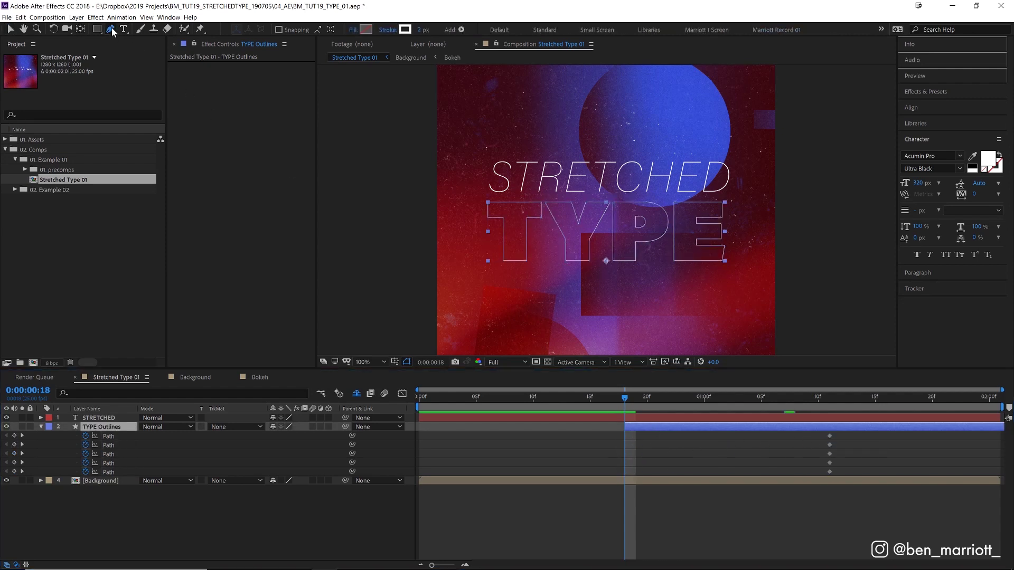
{"action": "left_click", "coordinate": [489, 208]}
{"action": "key", "text": "v"}
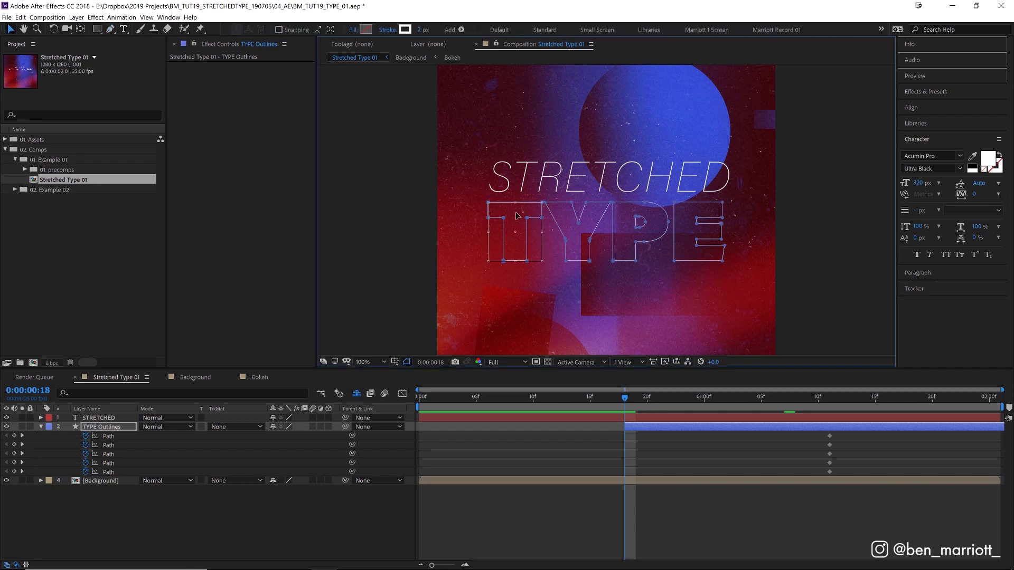
{"action": "left_click_drag", "start_coordinate": [513, 220], "coordinate": [824, 220]}
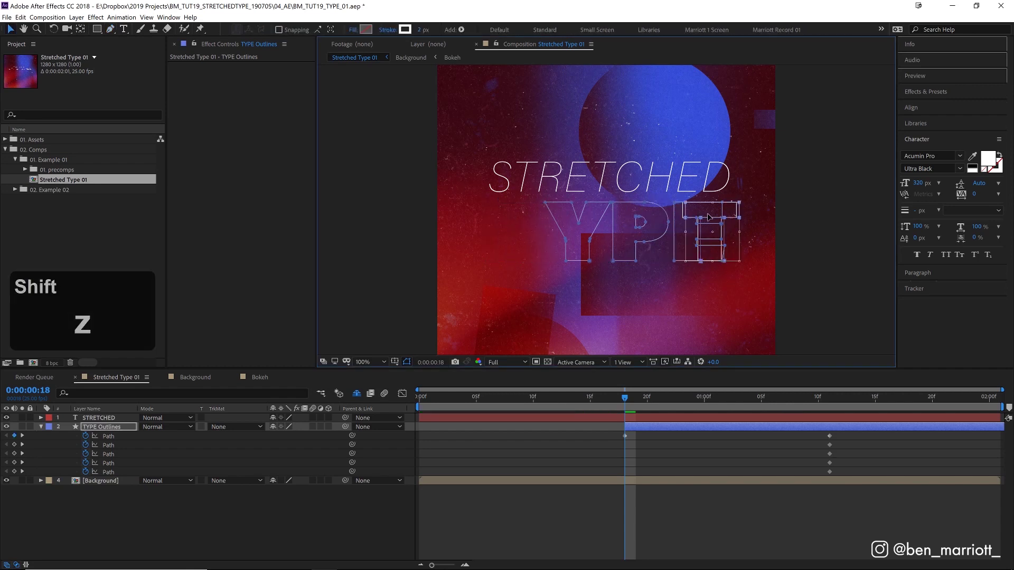
{"action": "key", "text": "g"}
{"action": "key", "text": "v"}
{"action": "left_click_drag", "start_coordinate": [571, 230], "coordinate": [832, 230]}
{"action": "left_click_drag", "start_coordinate": [638, 231], "coordinate": [859, 230]}
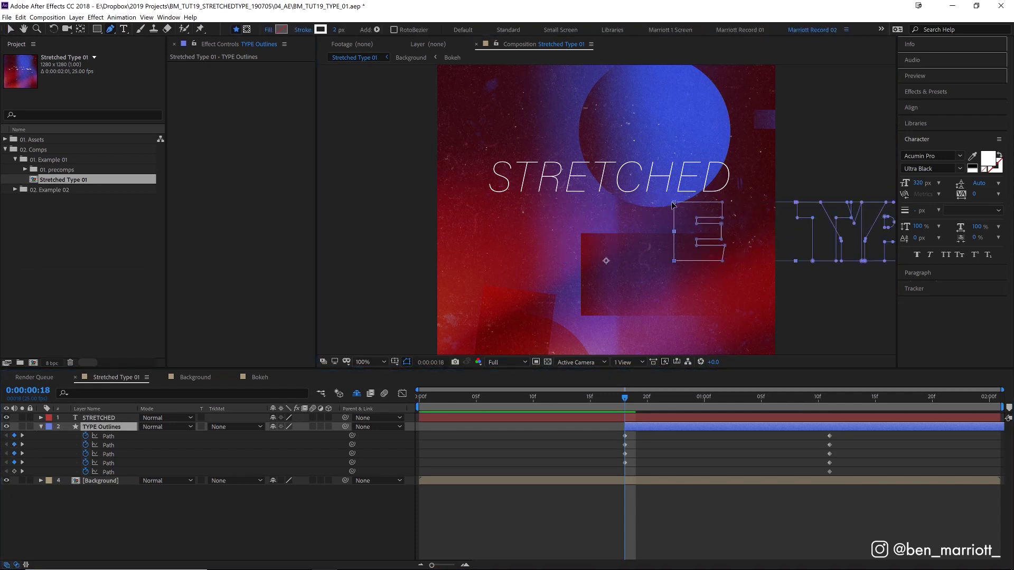
{"action": "left_click_drag", "start_coordinate": [697, 231], "coordinate": [880, 230]}
{"action": "key", "text": "space"}
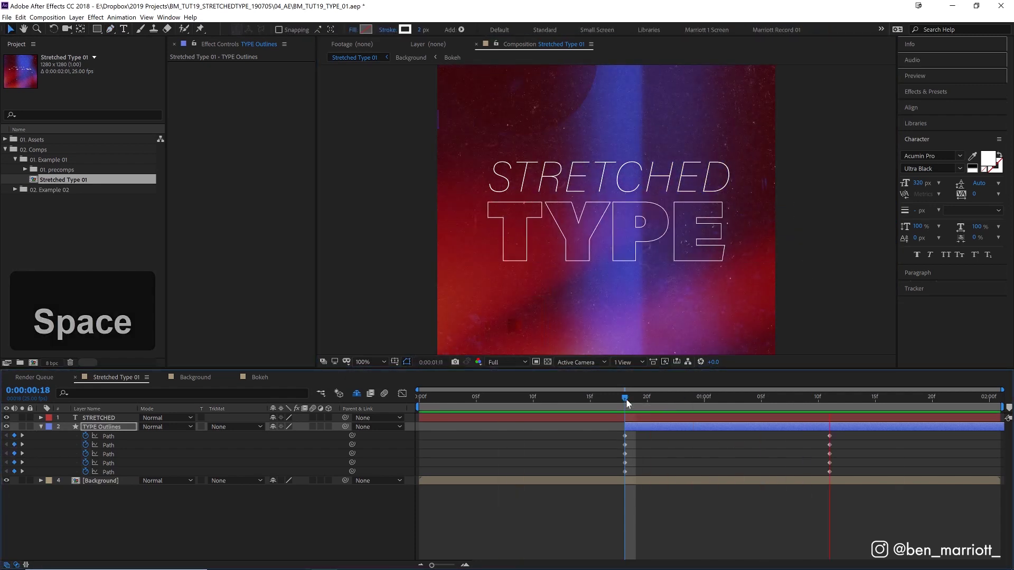
{"action": "key", "text": "space"}
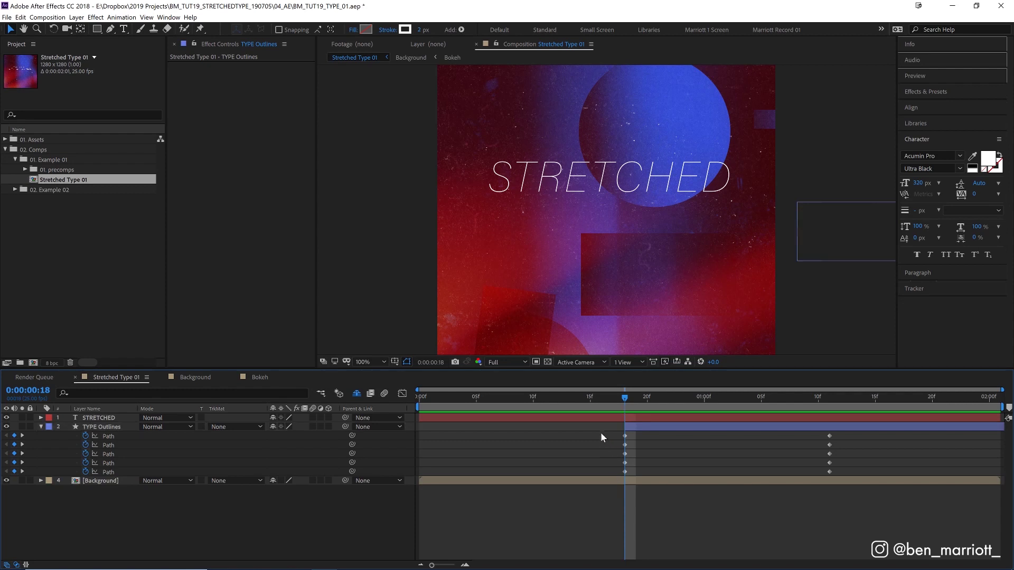
Convert all selected letter Path keyframes to hold keyframes.
{"action": "left_click_drag", "start_coordinate": [601, 432], "coordinate": [824, 478]}
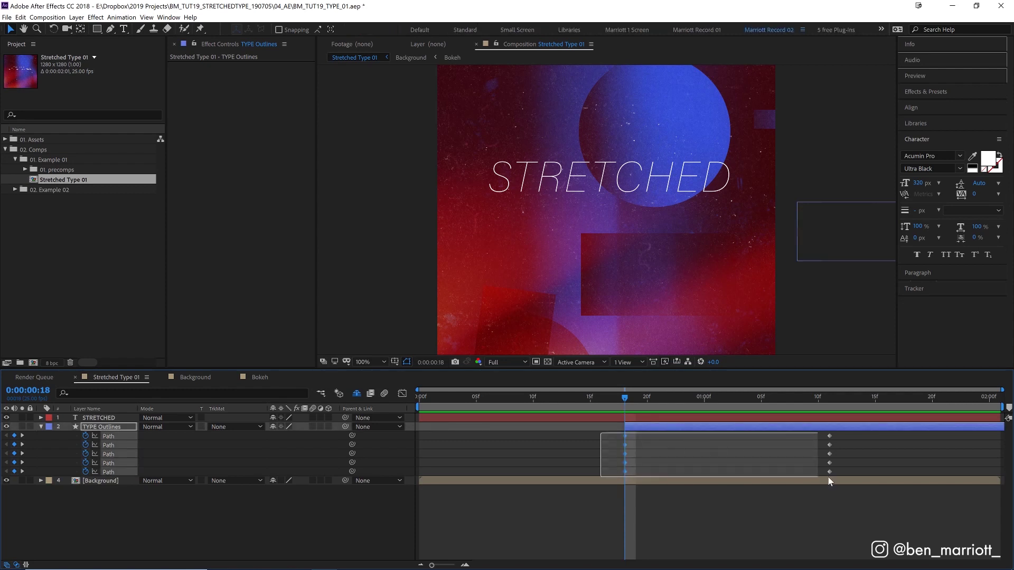
{"action": "right_click", "coordinate": [623, 473]}
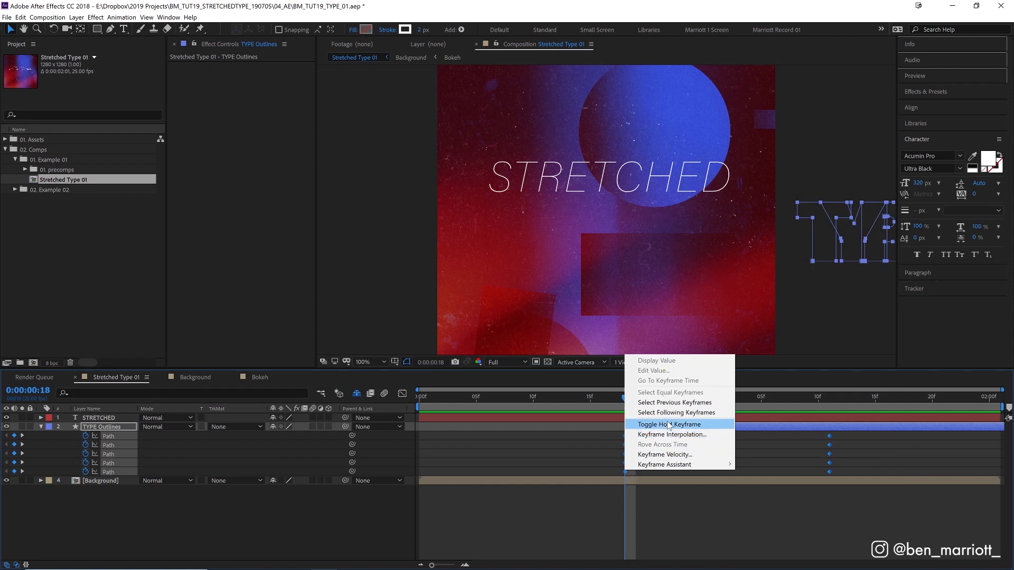
{"action": "left_click", "coordinate": [669, 425]}
Preview the jumping letters and step back to the frame before they appear.
{"action": "key", "text": "space"}
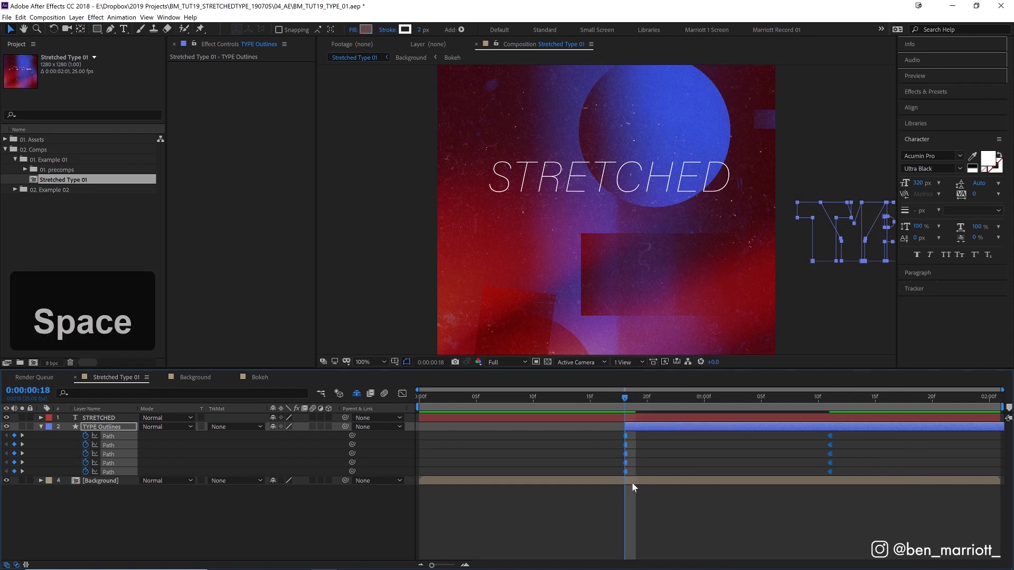
{"action": "key", "text": "ctrl+space"}
{"action": "key", "text": "ctrl+alt+space"}
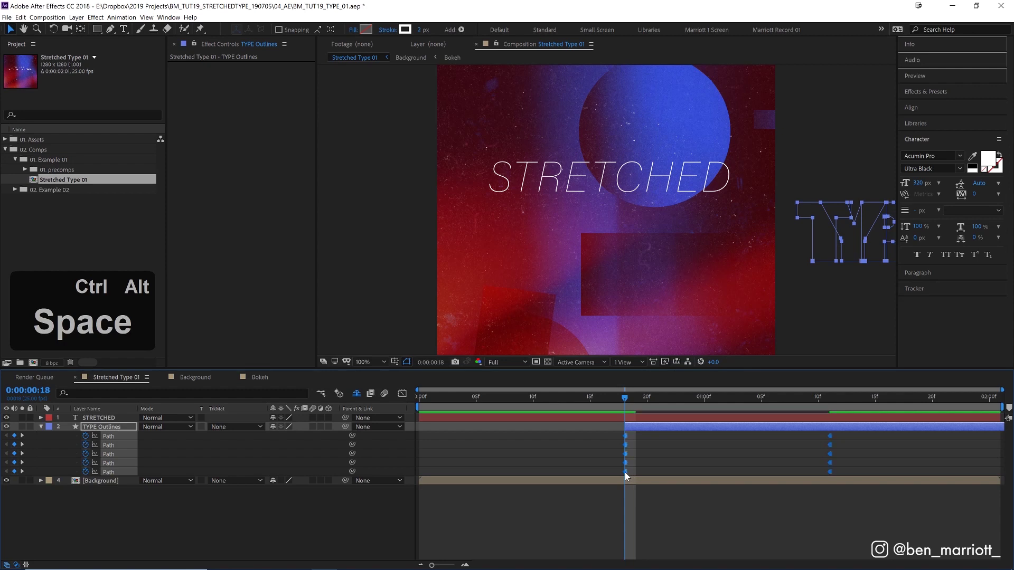
{"action": "left_click", "coordinate": [615, 408]}
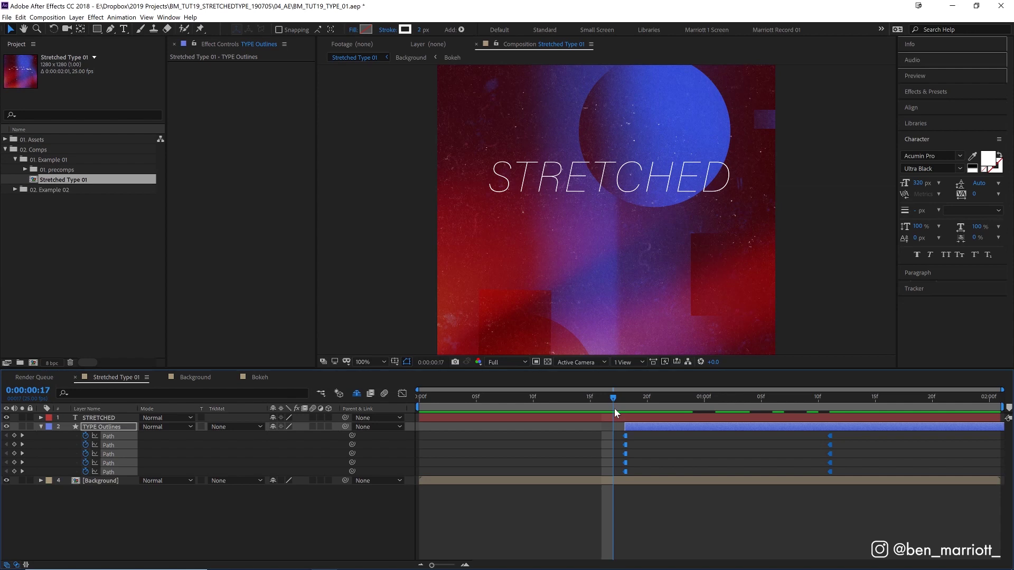
{"action": "mouse_move", "coordinate": [614, 408]}
{"action": "left_mouse_down"}
{"action": "mouse_move", "coordinate": [888, 421]}
{"action": "mouse_move", "coordinate": [618, 433]}
{"action": "left_mouse_up"}
{"action": "key", "text": "space"}
{"action": "key", "text": "space"}
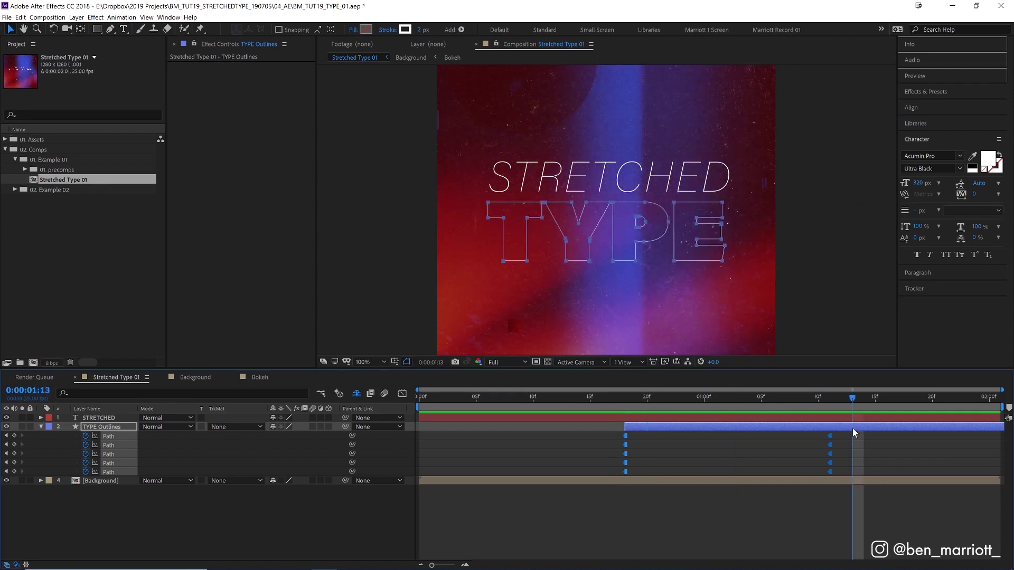
{"action": "left_click", "coordinate": [623, 405]}
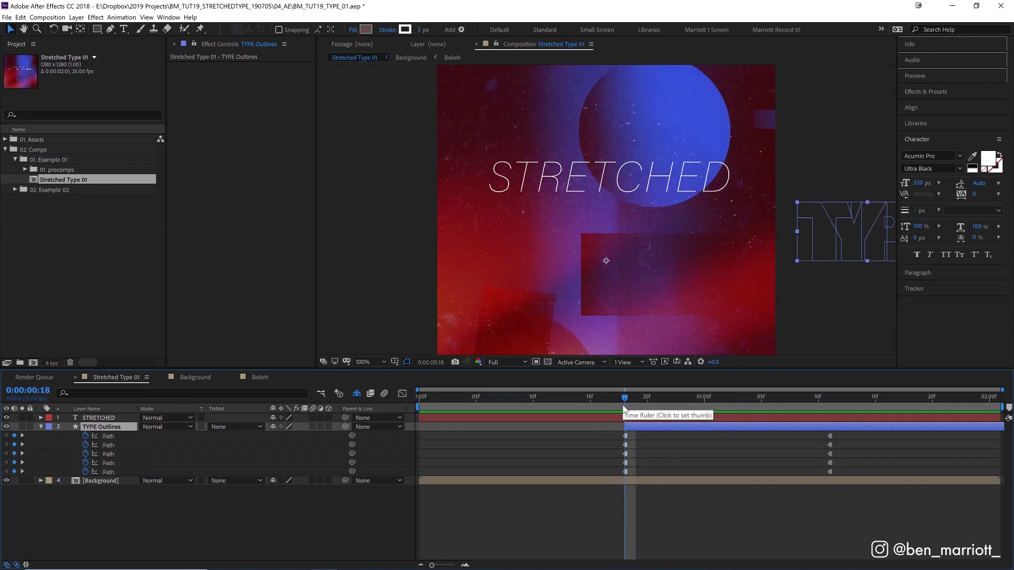
{"action": "left_click_drag", "start_coordinate": [624, 408], "coordinate": [650, 406]}
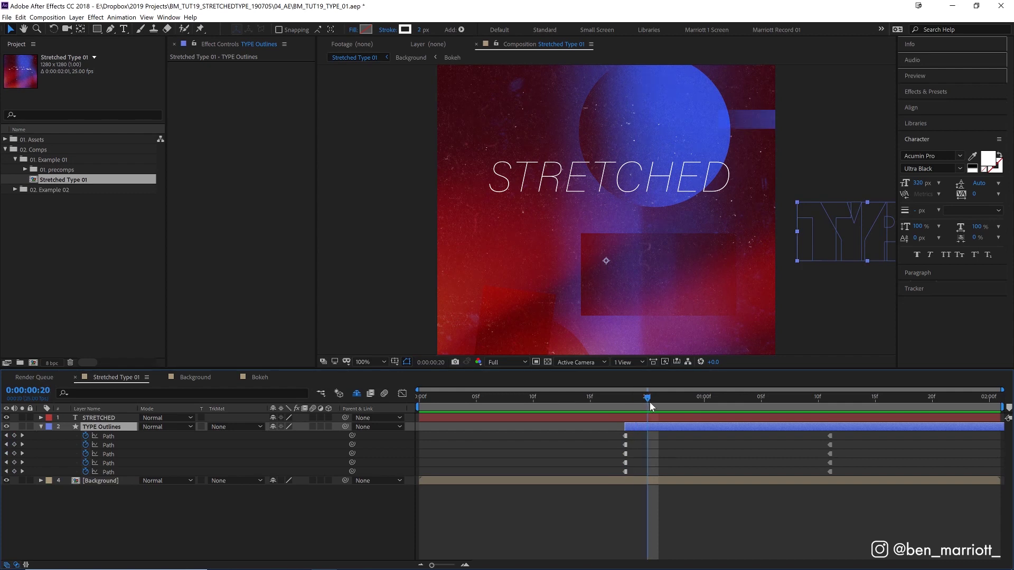
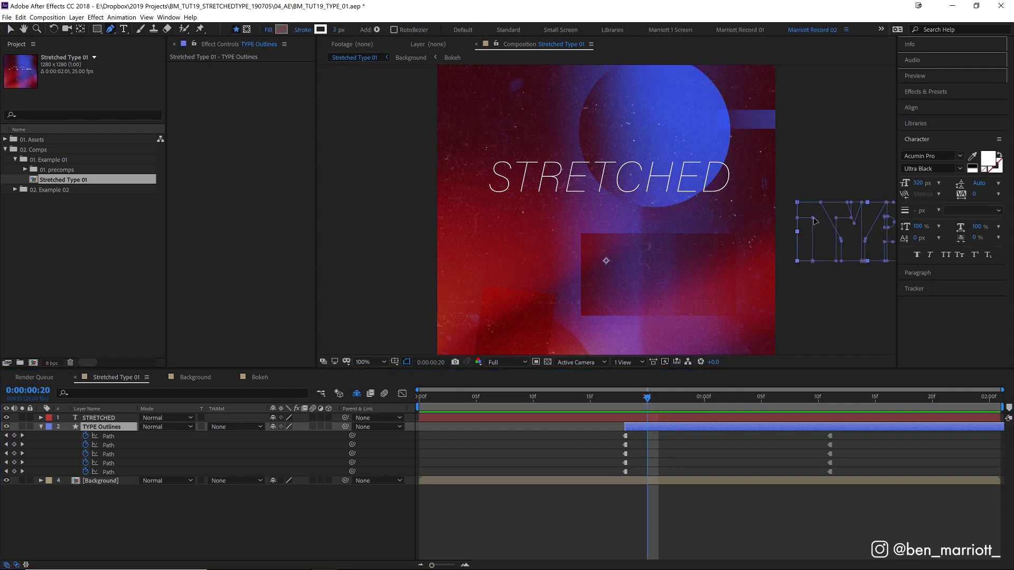
At frame 20, slide the T outline left from the right into the comp.
{"action": "left_click", "coordinate": [817, 222]}
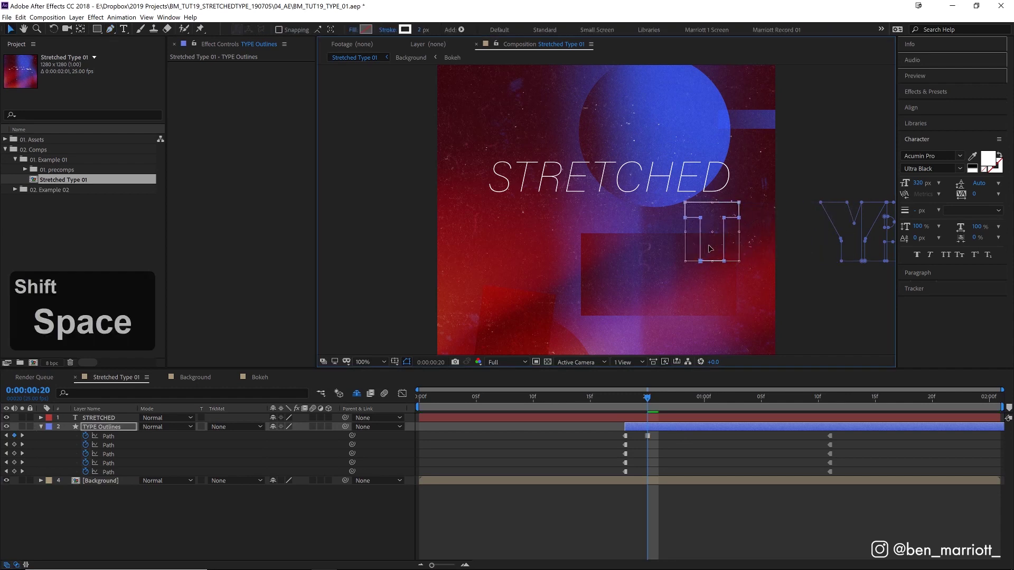
{"action": "left_click_drag", "start_coordinate": [823, 233], "coordinate": [700, 233]}
{"action": "left_click", "coordinate": [697, 429]}
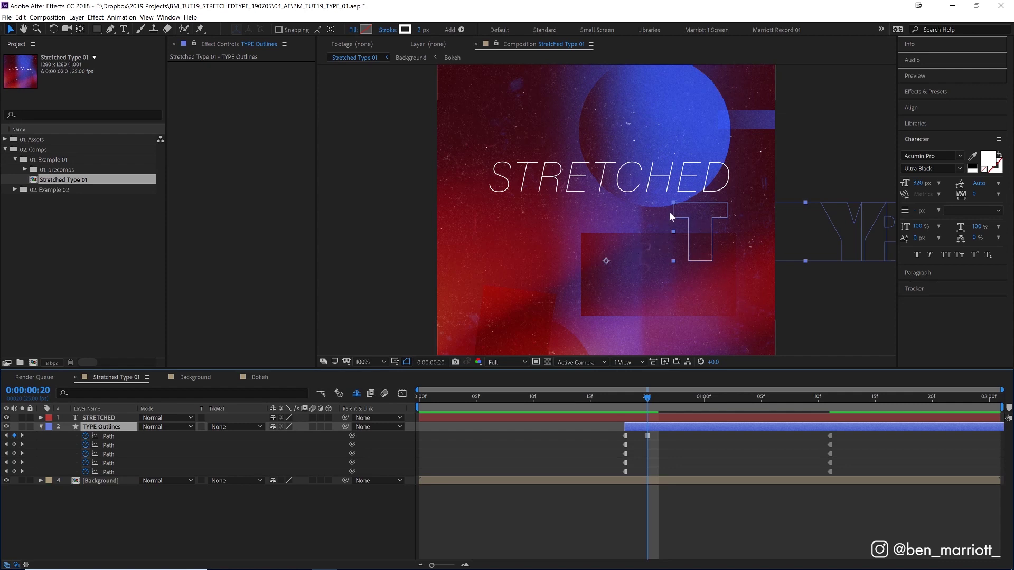
Drag the T's right-side vertices outward to stretch it, keyframing the path.
{"action": "left_click", "coordinate": [110, 30]}
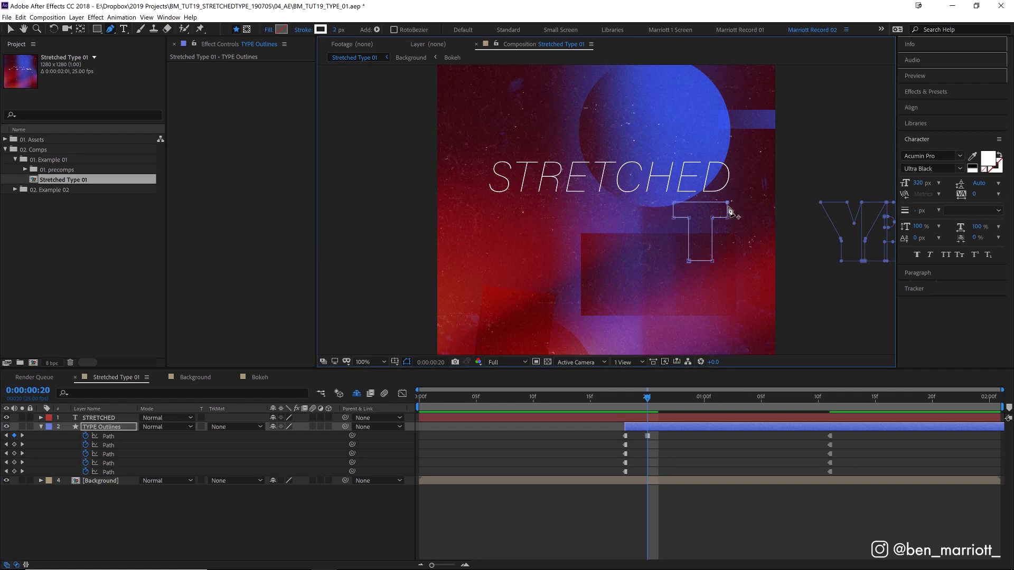
{"action": "key", "text": "shift+space"}
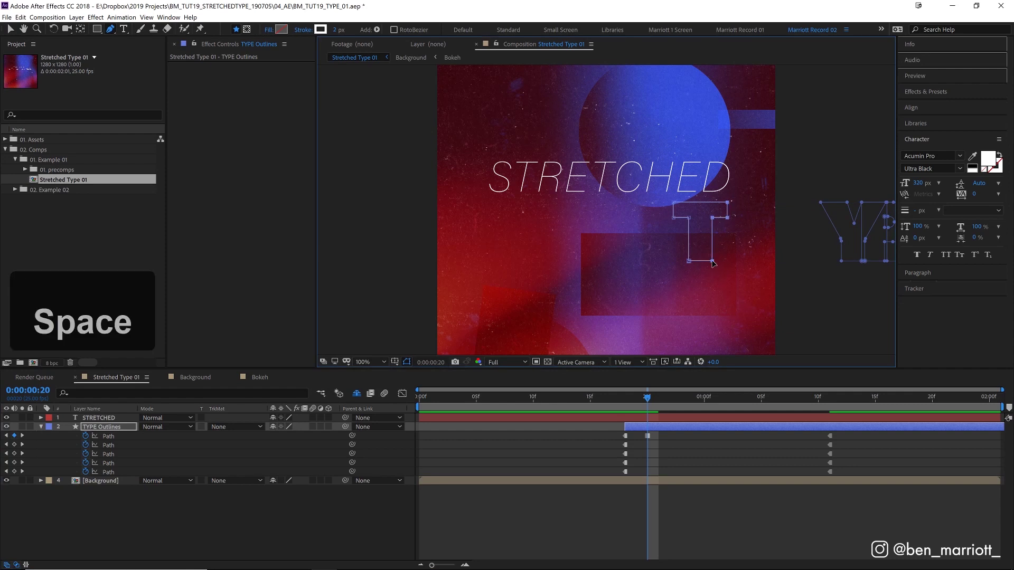
{"action": "left_click_drag", "start_coordinate": [714, 265], "coordinate": [721, 263]}
{"action": "key", "text": "space"}
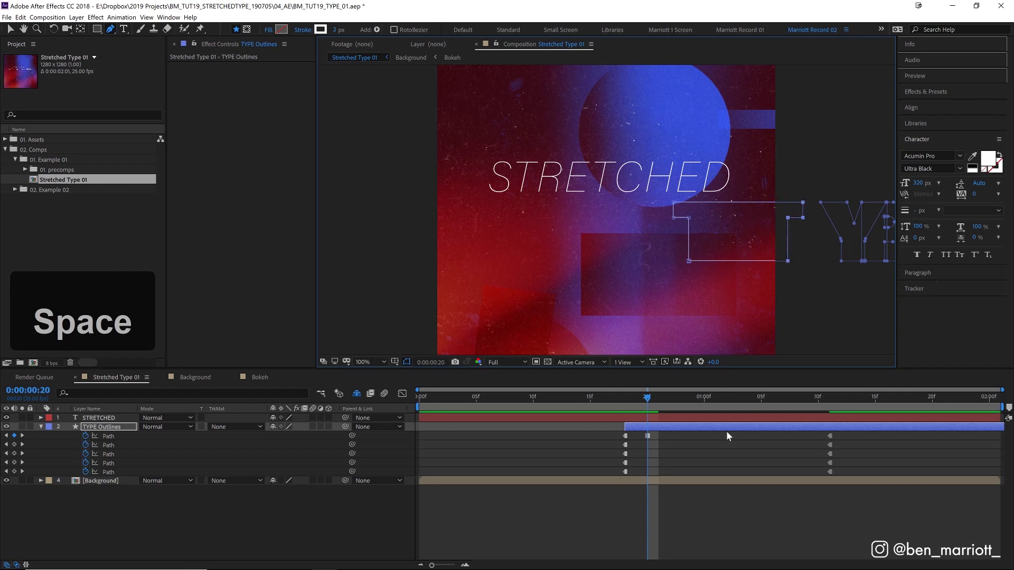
{"action": "left_click", "coordinate": [727, 432]}
At frame 22, slide the T outline further left into the frame.
{"action": "left_click", "coordinate": [666, 403]}
{"action": "key", "text": "Page_Down"}
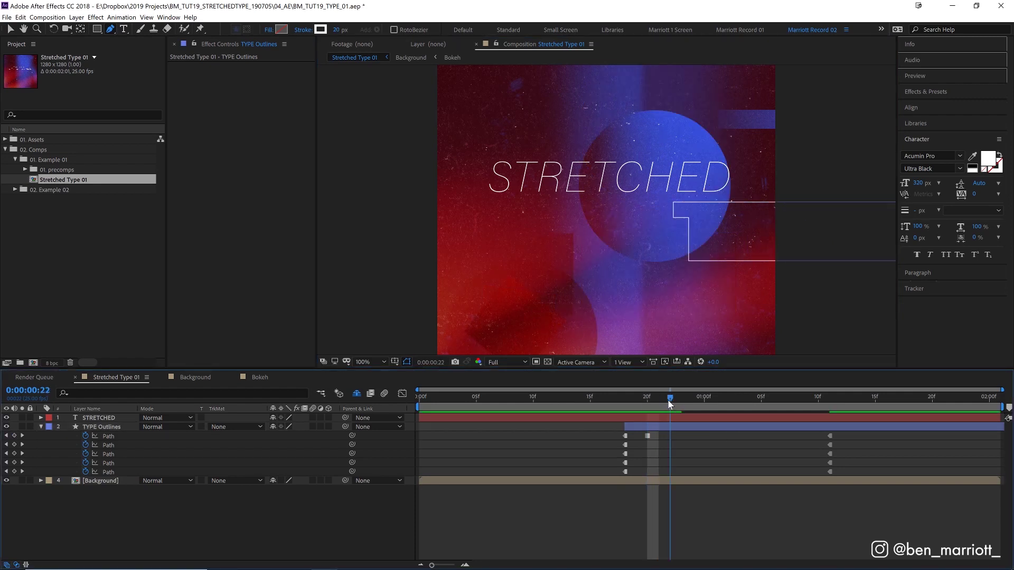
{"action": "left_click", "coordinate": [688, 234]}
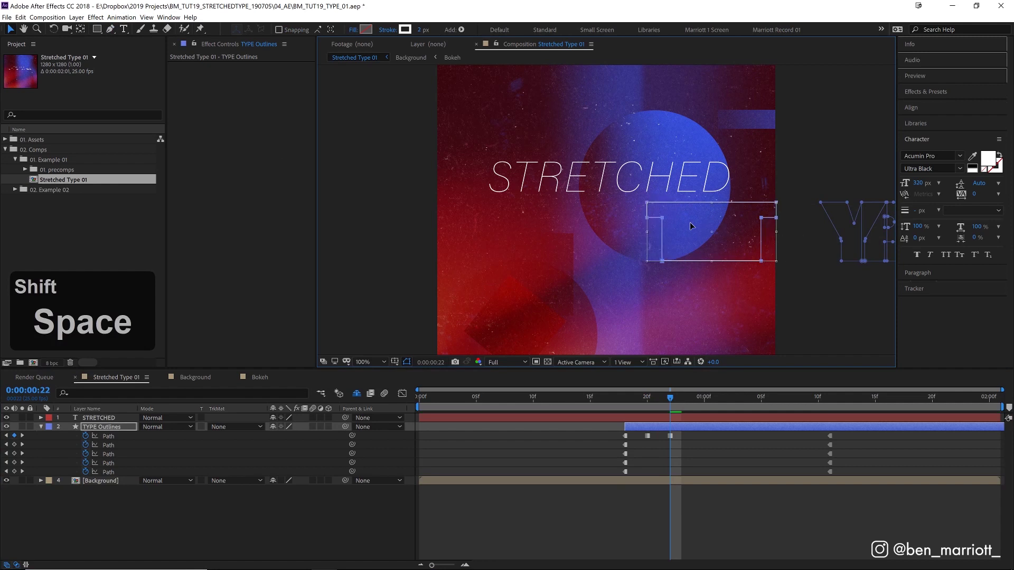
{"action": "left_click_drag", "start_coordinate": [689, 220], "coordinate": [616, 228]}
{"action": "key", "text": "space"}
{"action": "left_click", "coordinate": [680, 427]}
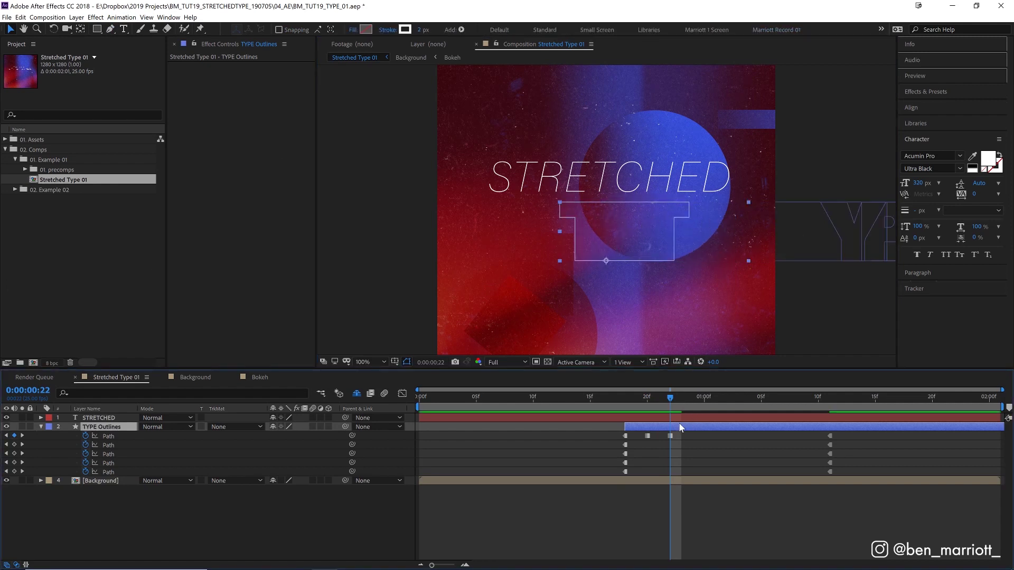
Marquee the T's two right corner vertices and nudge them slightly left.
{"action": "left_click", "coordinate": [112, 29]}
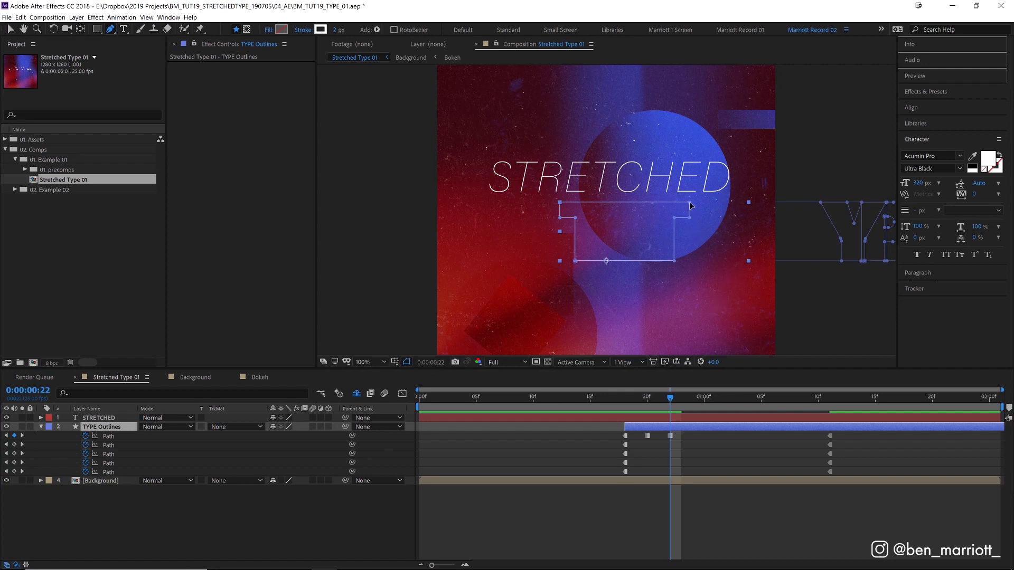
{"action": "key", "text": "F2"}
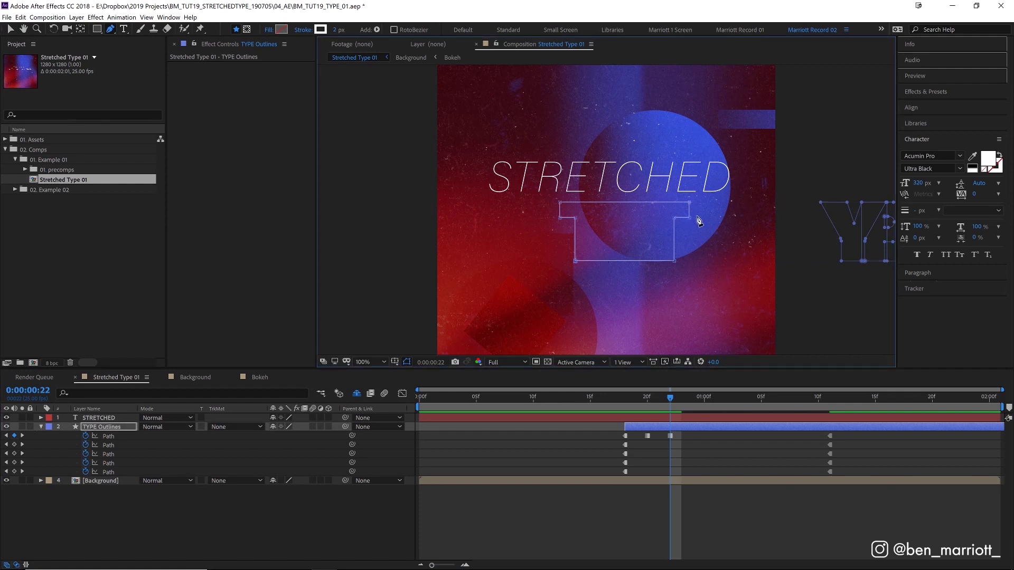
{"action": "key", "text": "v"}
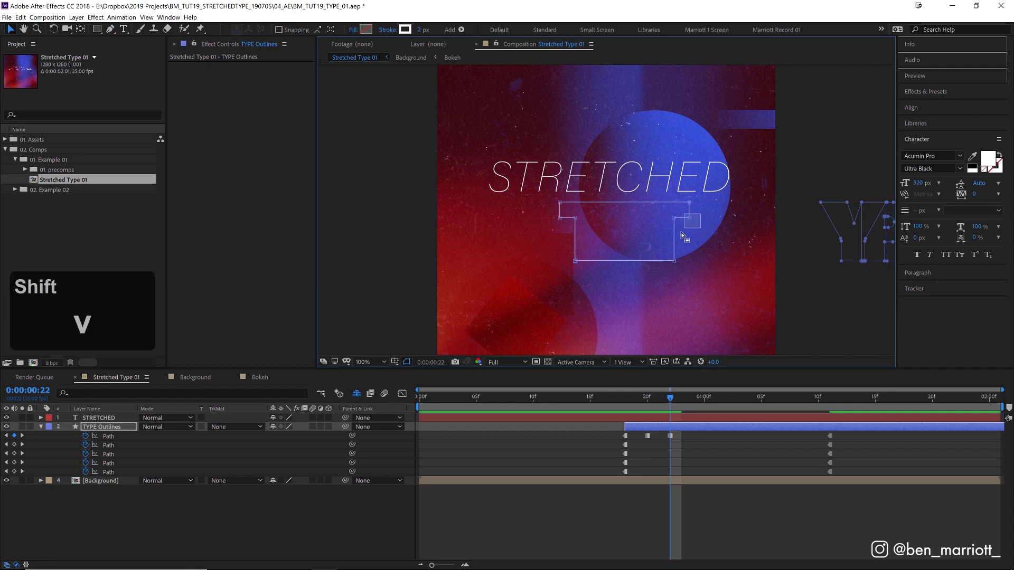
{"action": "left_click_drag", "start_coordinate": [701, 213], "coordinate": [646, 305]}
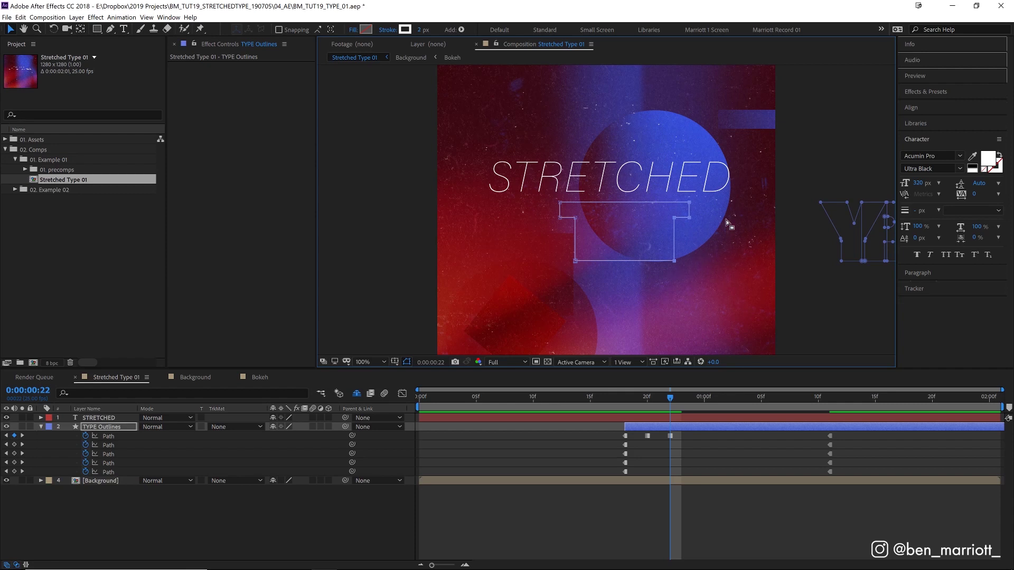
{"action": "key", "text": "shift+Left"}
{"action": "key", "text": "shift+Left"}
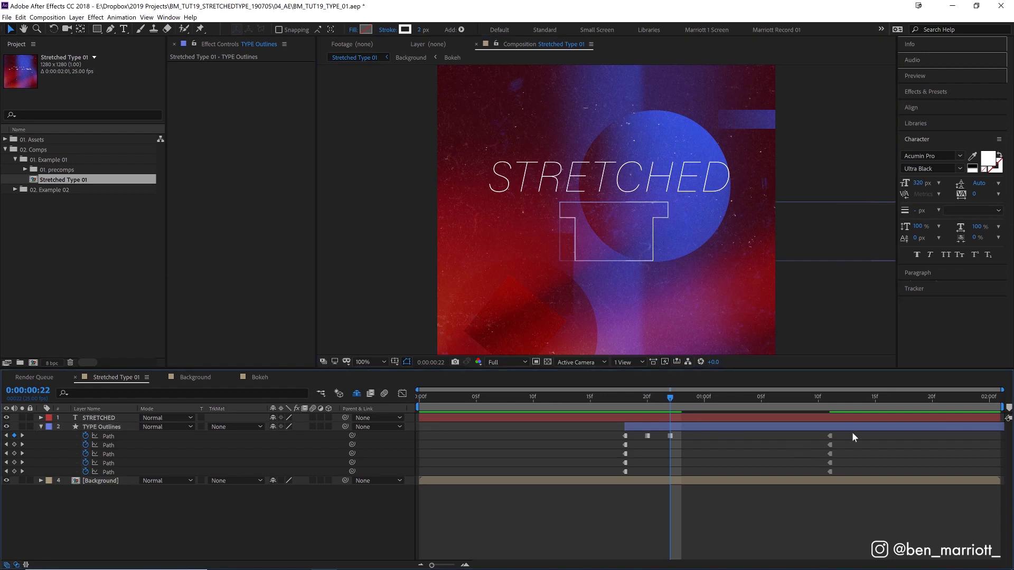
Copy the T path's final keyframe and paste it at frame 24.
{"action": "left_click_drag", "start_coordinate": [854, 437], "coordinate": [808, 434]}
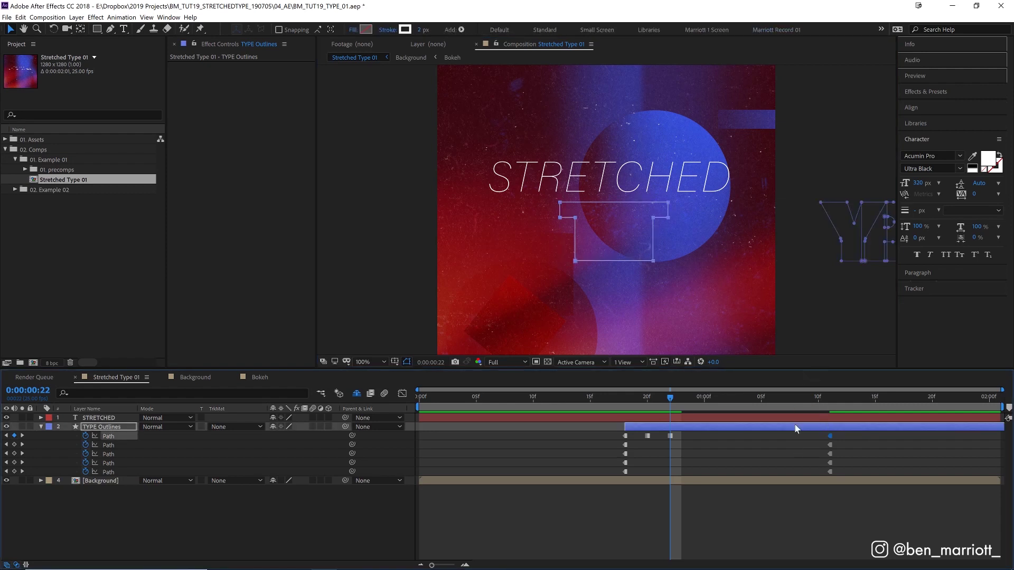
{"action": "key", "text": "ctrl+c"}
{"action": "key", "text": "Page_Down"}
{"action": "key", "text": "Page_Down"}
{"action": "key", "text": "ctrl+v"}
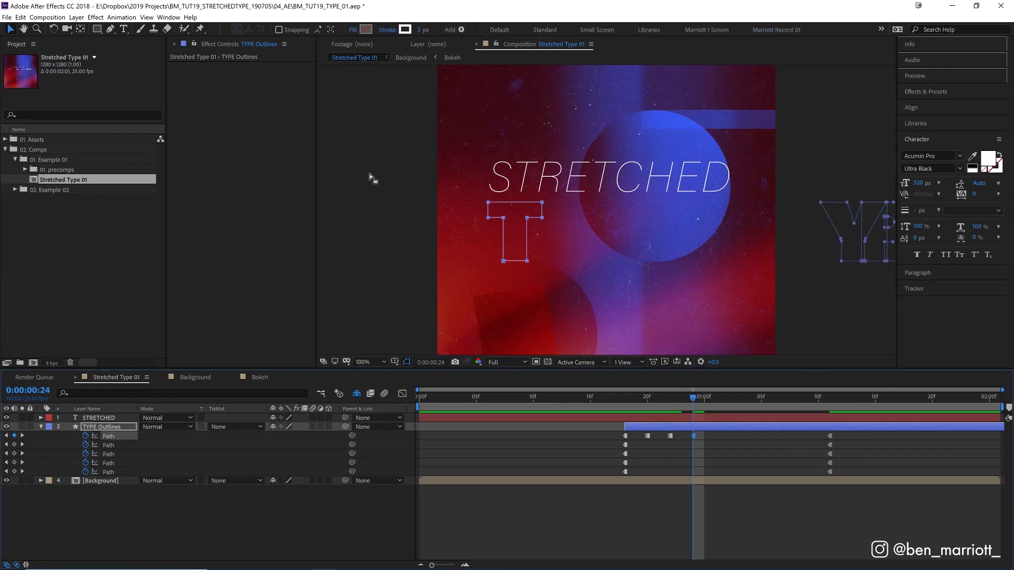
Try pushing the T's right-side points further right, then undo that stretch.
{"action": "left_click", "coordinate": [702, 422]}
{"action": "key", "text": "g"}
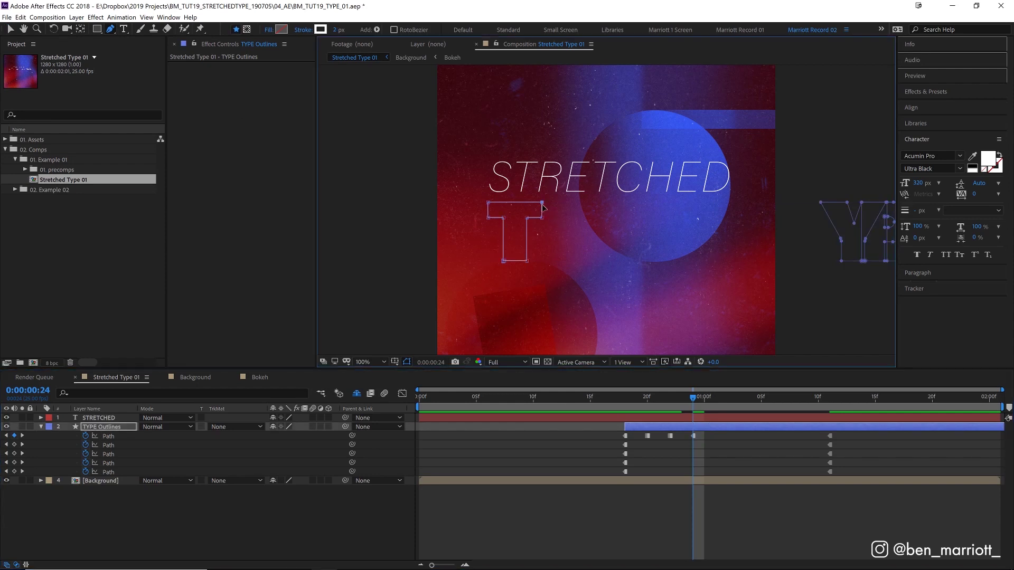
{"action": "key", "text": "shift+v"}
{"action": "left_click_drag", "start_coordinate": [552, 212], "coordinate": [507, 238]}
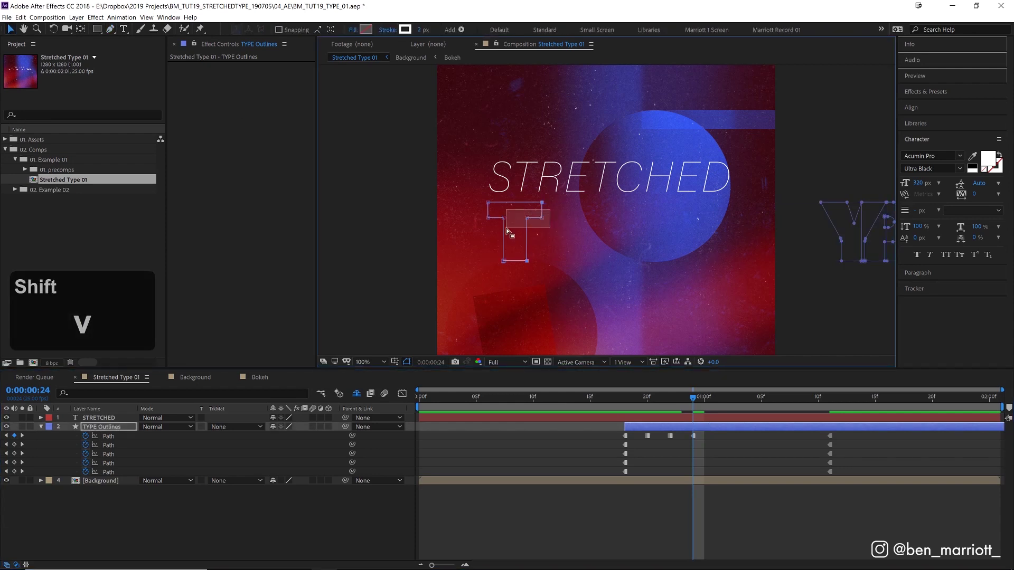
{"action": "key", "text": "shift+Right"}
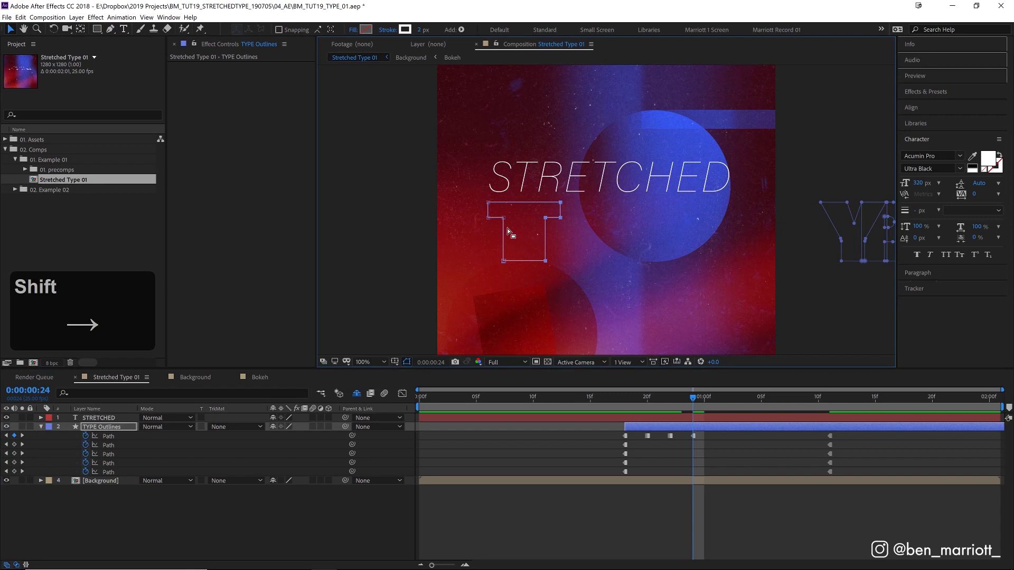
{"action": "key", "text": "ctrl+z"}
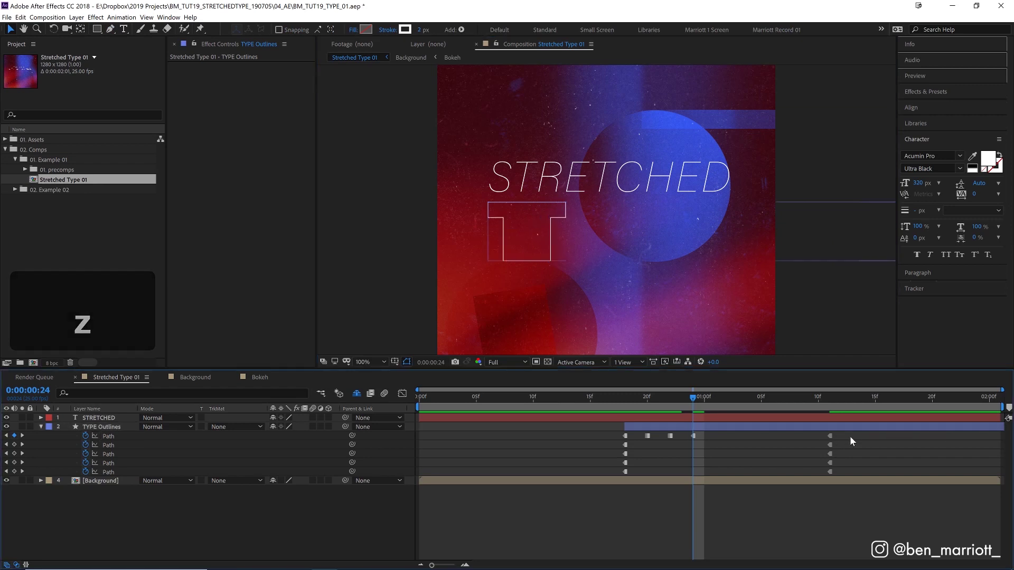
Move the T's final path keyframe earlier, then preview from frame 17.
{"action": "left_click", "coordinate": [828, 436]}
{"action": "left_click_drag", "start_coordinate": [822, 435], "coordinate": [717, 443]}
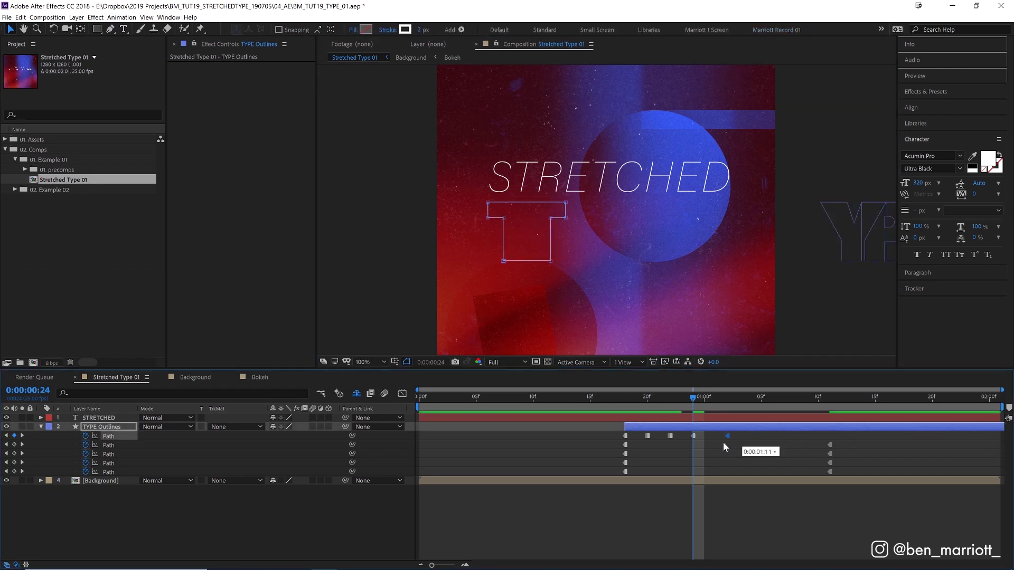
{"action": "left_click", "coordinate": [600, 401]}
{"action": "key", "text": "space"}
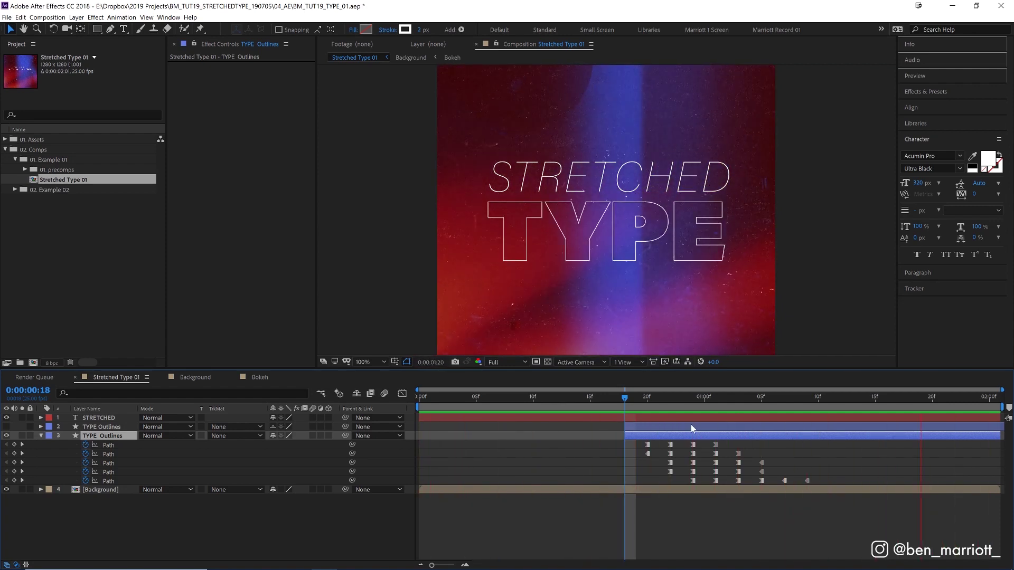
Stop the preview and jump to the one-second mark.
{"action": "left_click", "coordinate": [708, 403]}
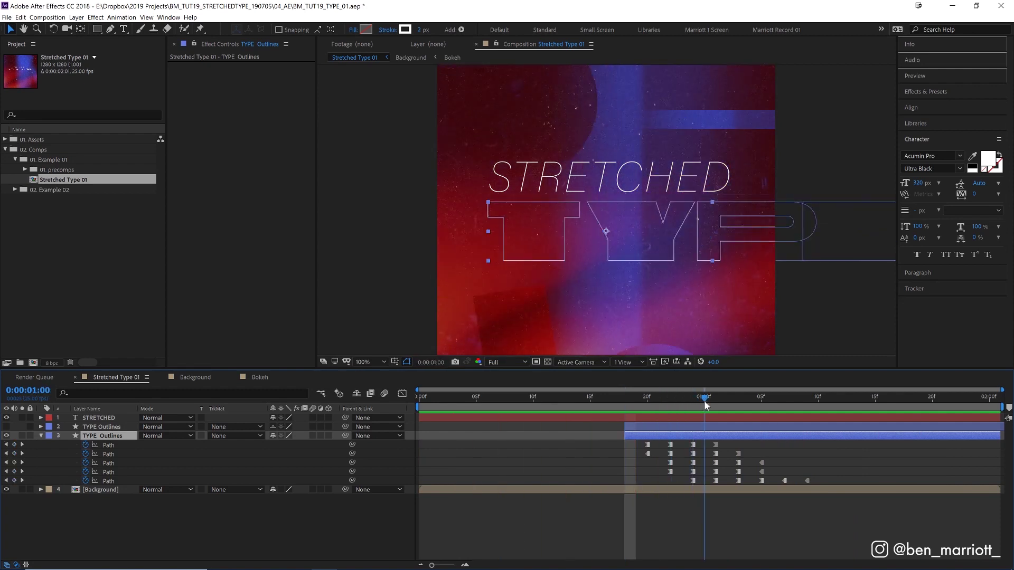